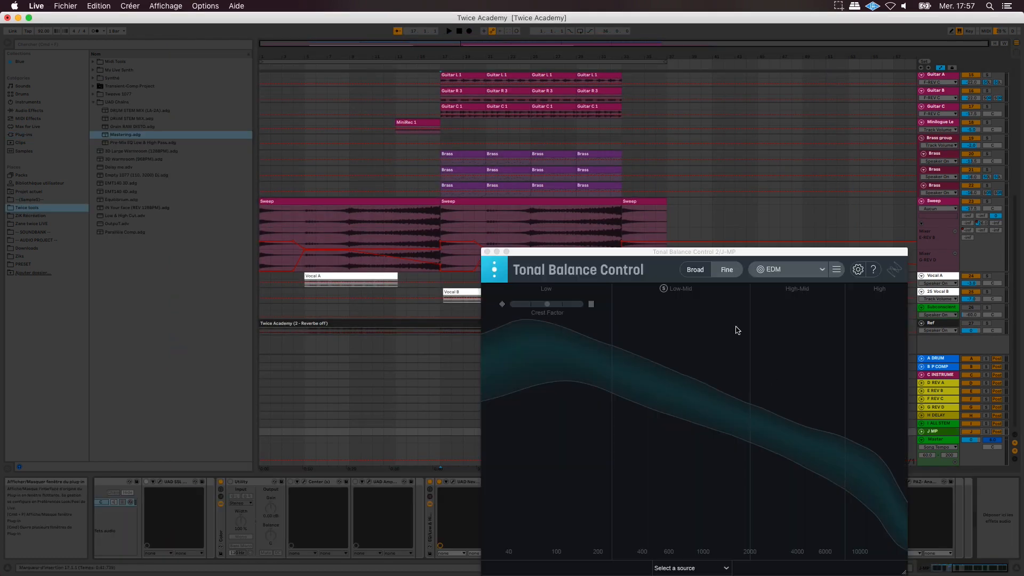
Reposition the Tonal Balance Control window and enlarge it to span nearly the whole arrangement.
drag(699, 252, 228, 40)
drag(446, 363, 911, 391)
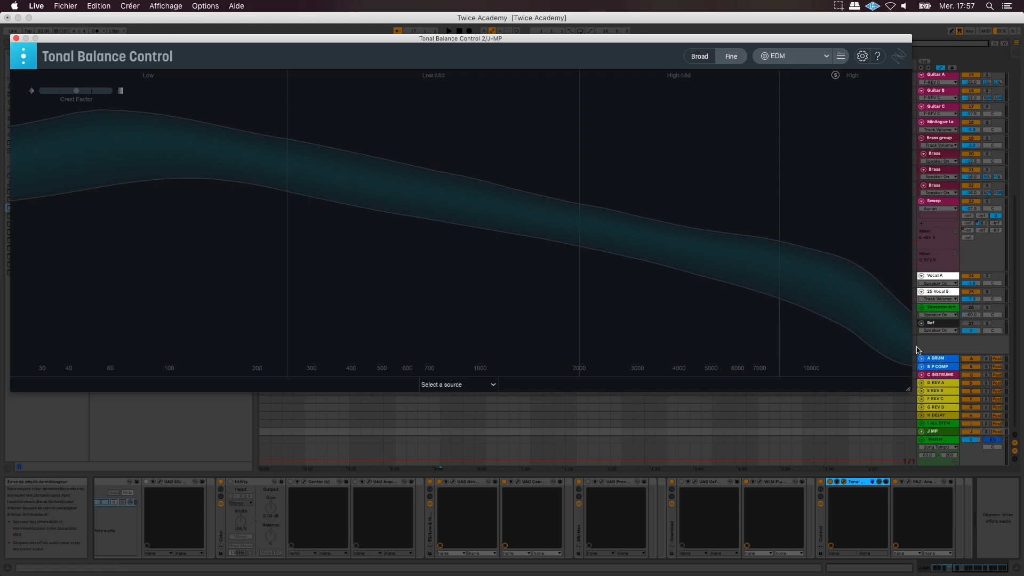
click(852, 483)
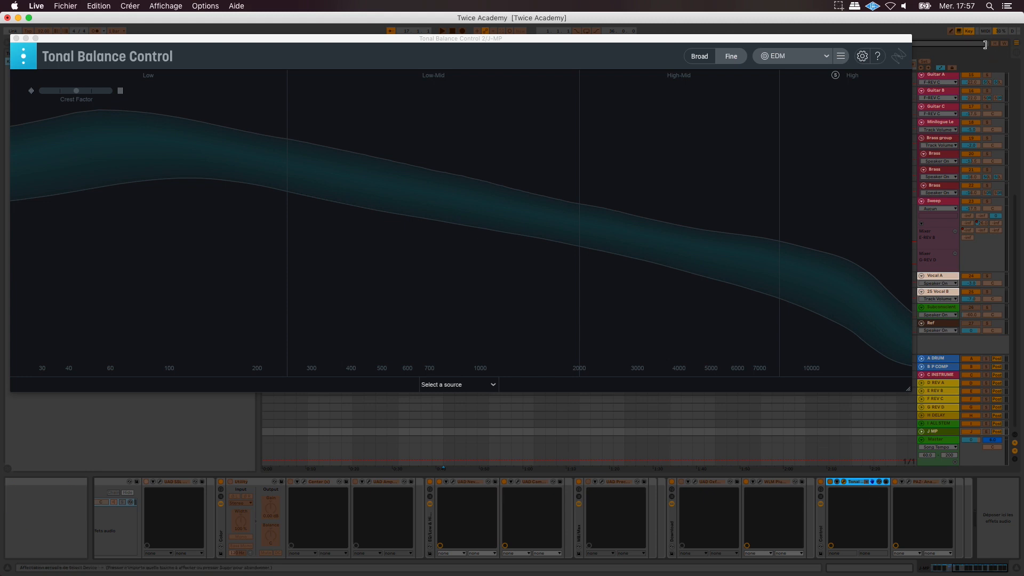
click(970, 33)
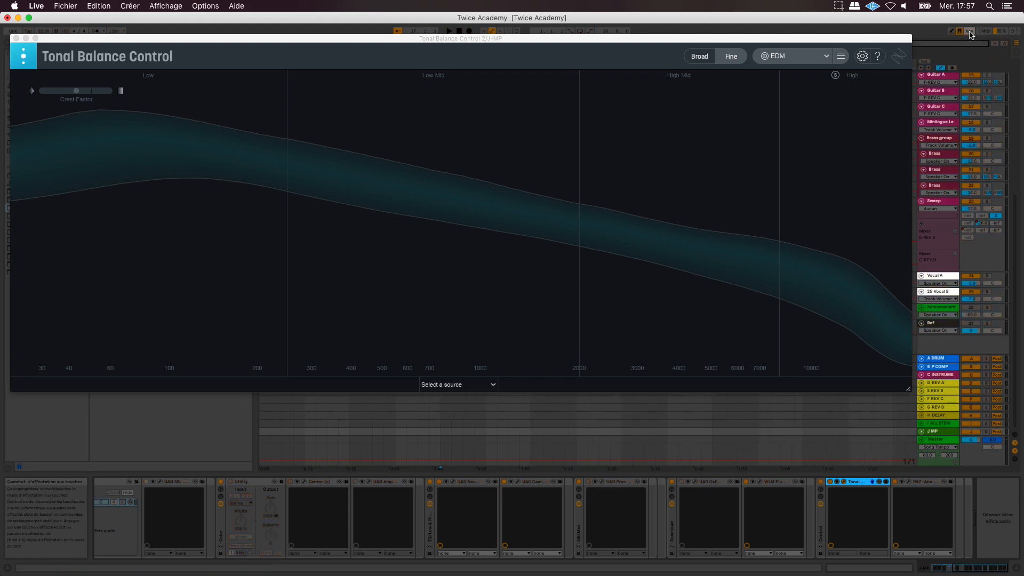
click(940, 204)
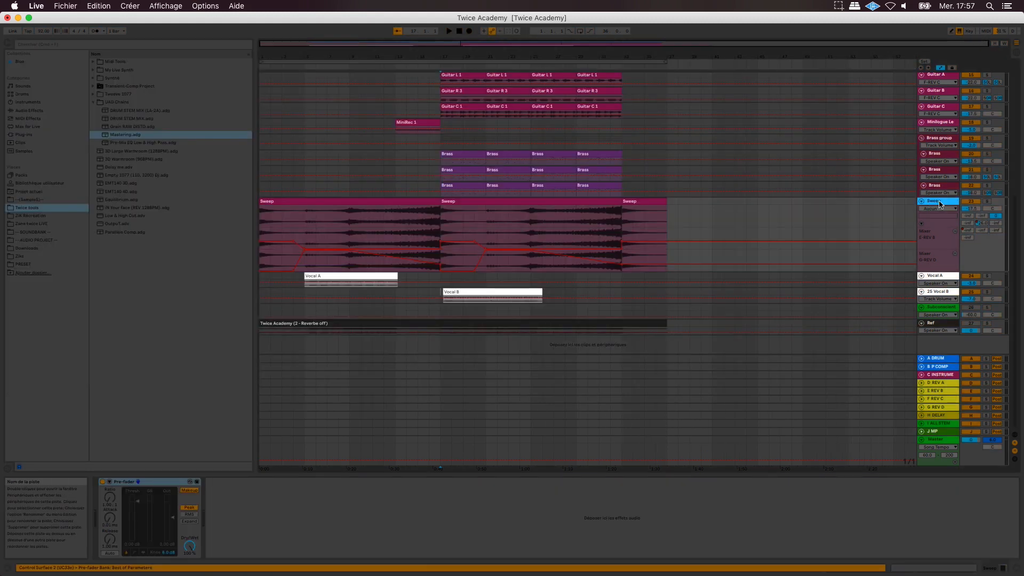
key(t)
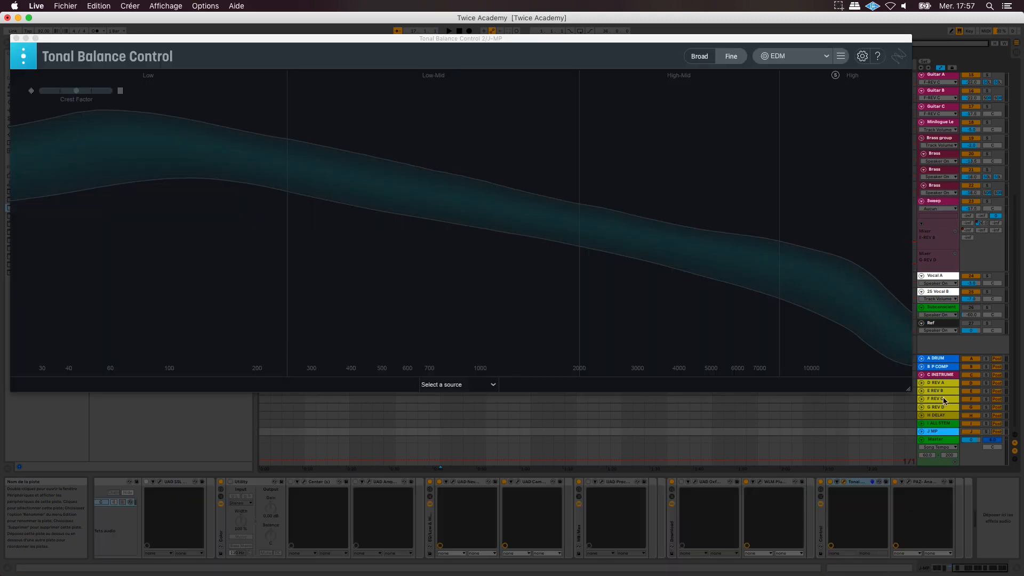
Open the PAZ Analyzer on the J MP track, view it and close it.
click(923, 488)
click(910, 483)
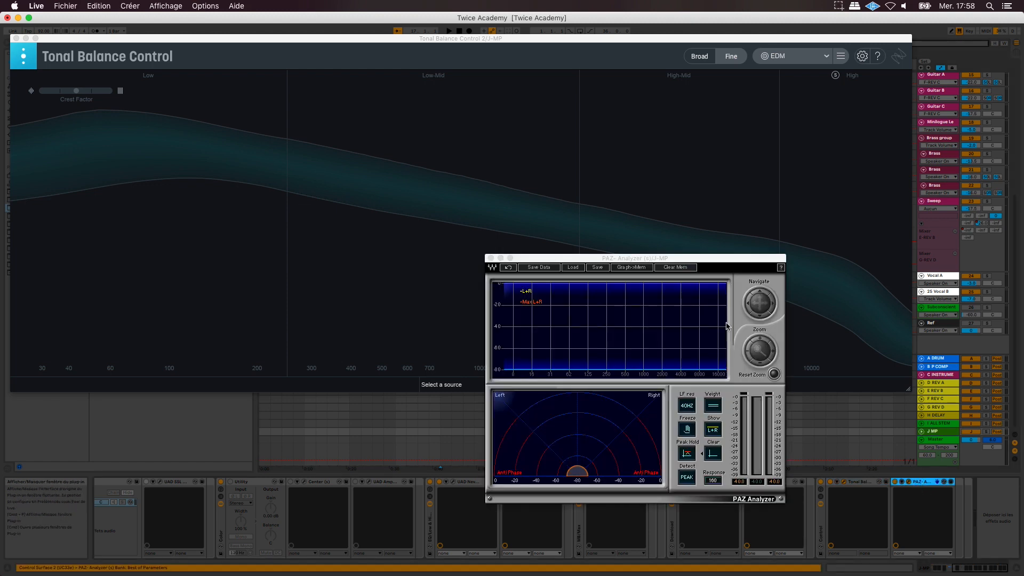
drag(621, 259, 672, 201)
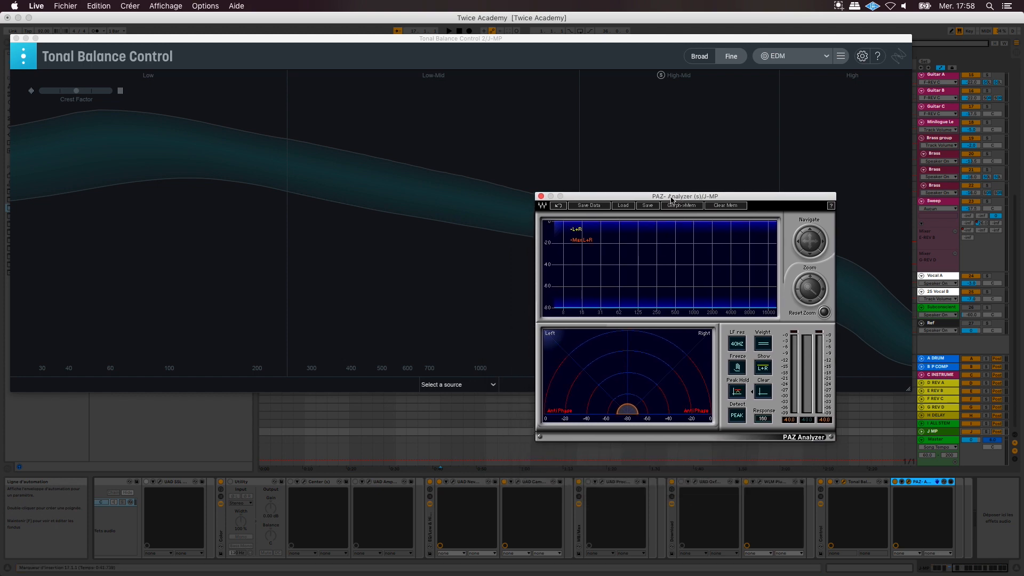
click(541, 196)
drag(533, 38, 532, 40)
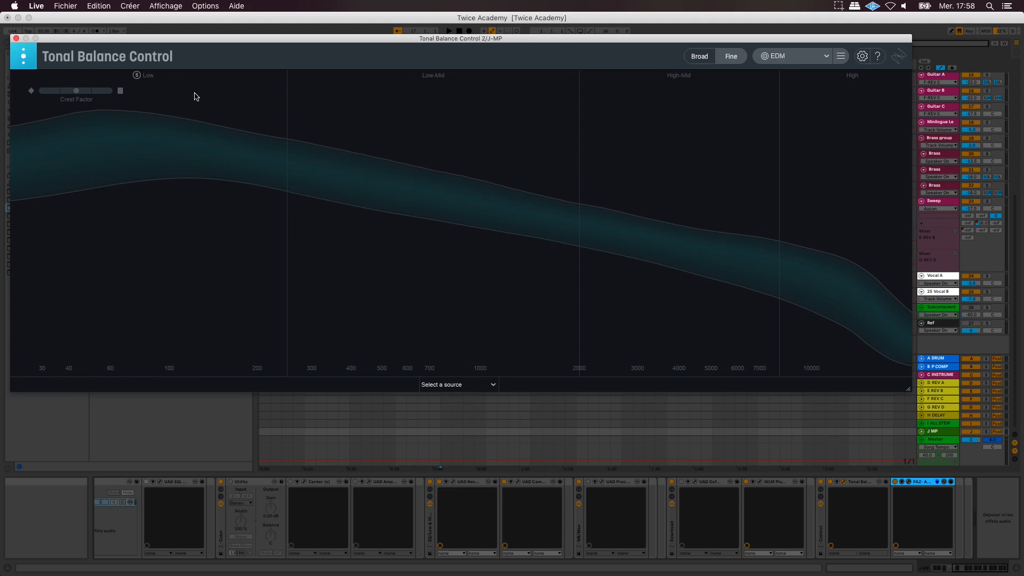
Reopen Tonal Balance Control on the J MP track, reposition its window and play the song against the EDM target.
click(16, 38)
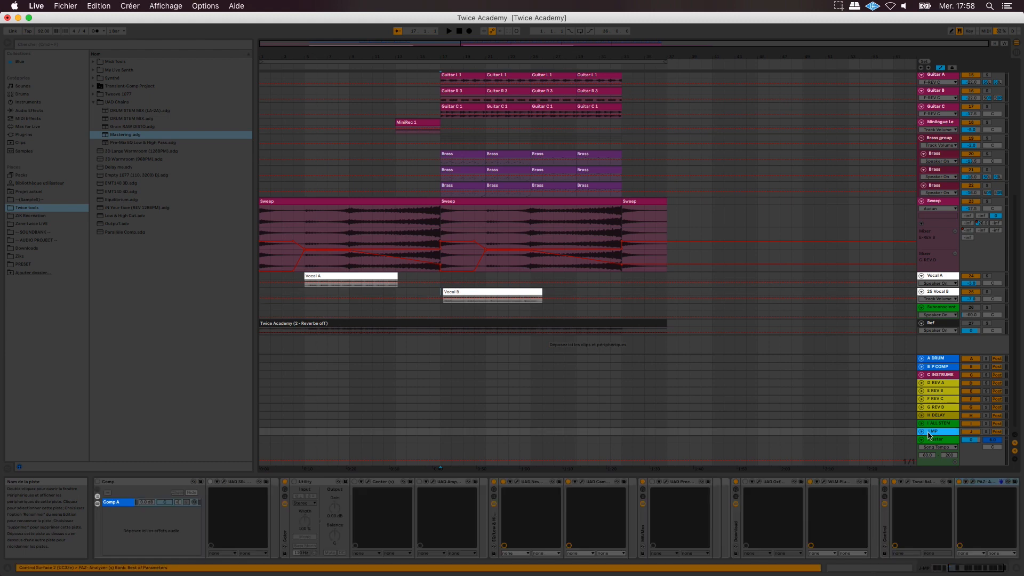
click(909, 483)
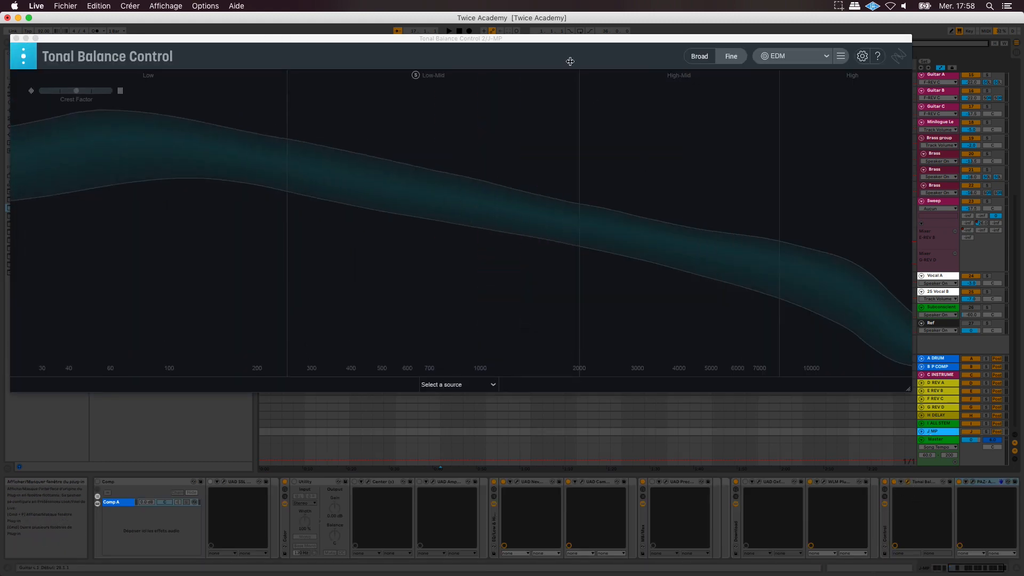
drag(564, 39, 583, 73)
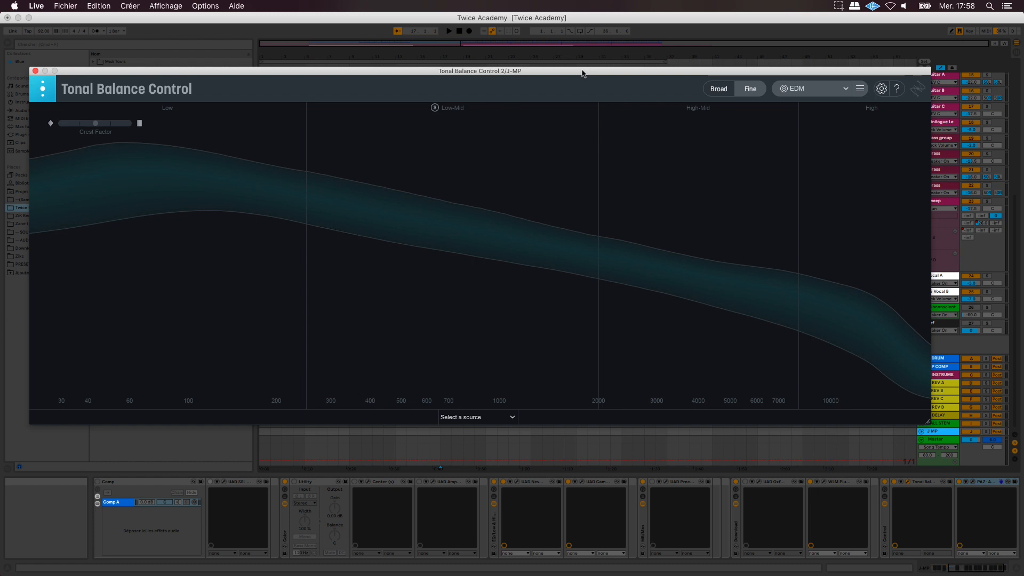
key(space)
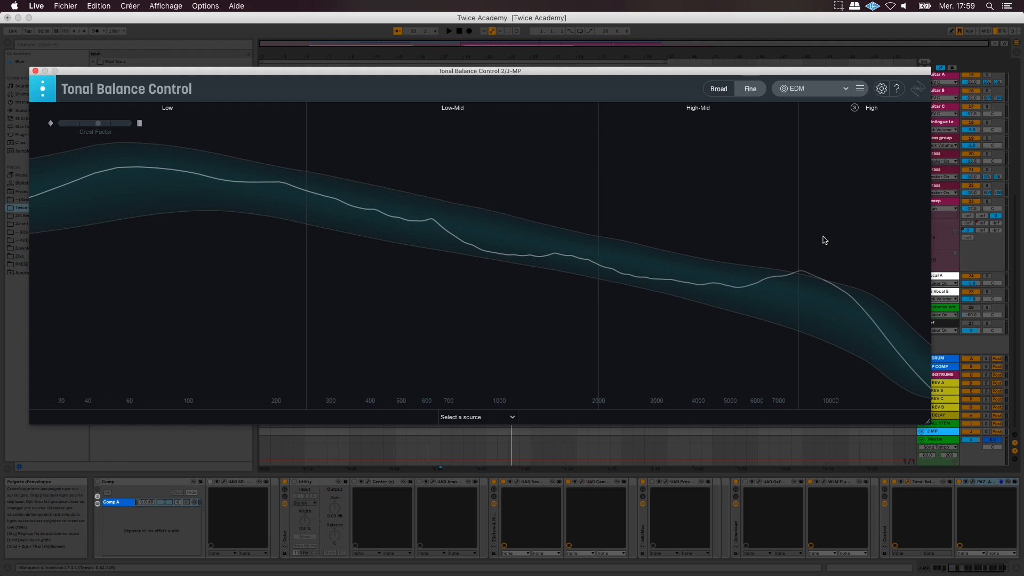
View the available genre targets in Tonal Balance Control, keep EDM and close the plug-in window.
click(816, 88)
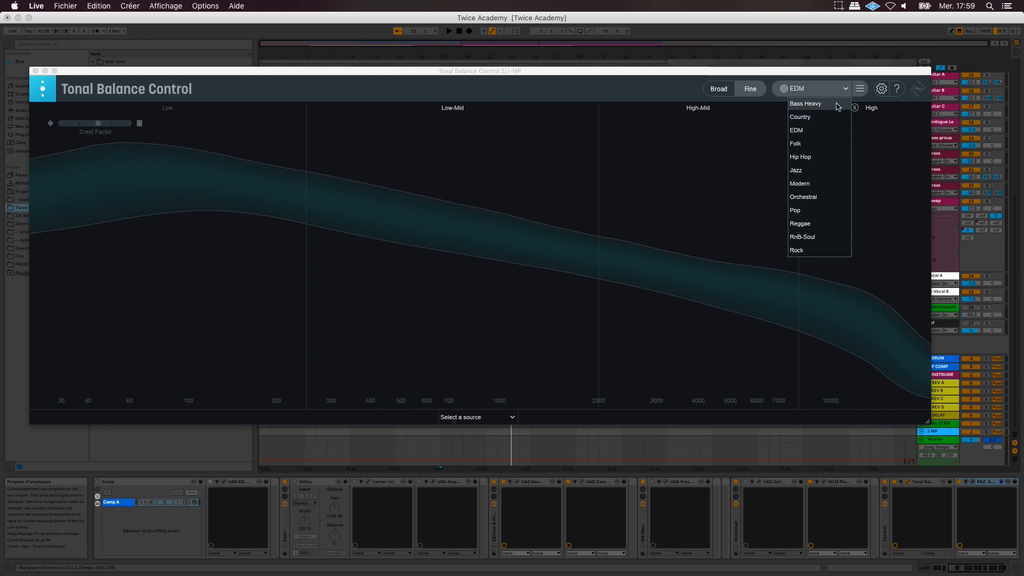
click(847, 91)
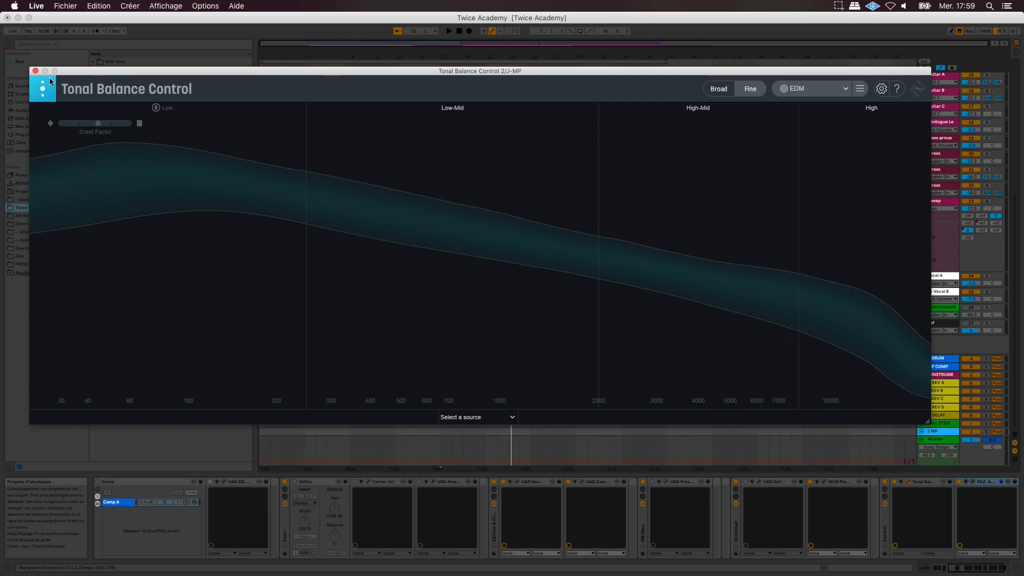
click(35, 72)
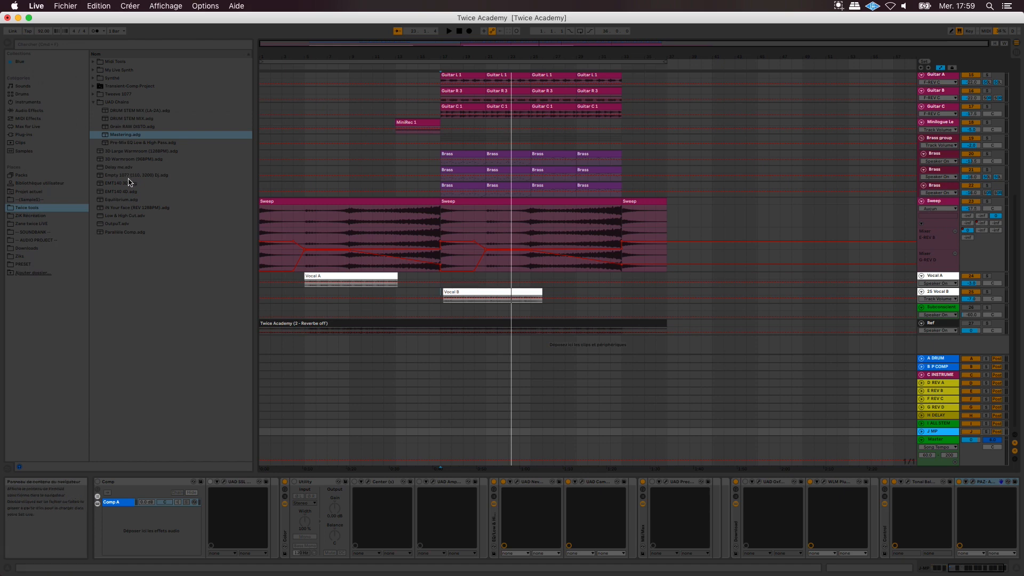
Load the 10000Hz (High Shelf 1077 HQ) rack from the Individual section (HQ) folder onto the J MP track and adjust its 10000Hz control.
click(94, 94)
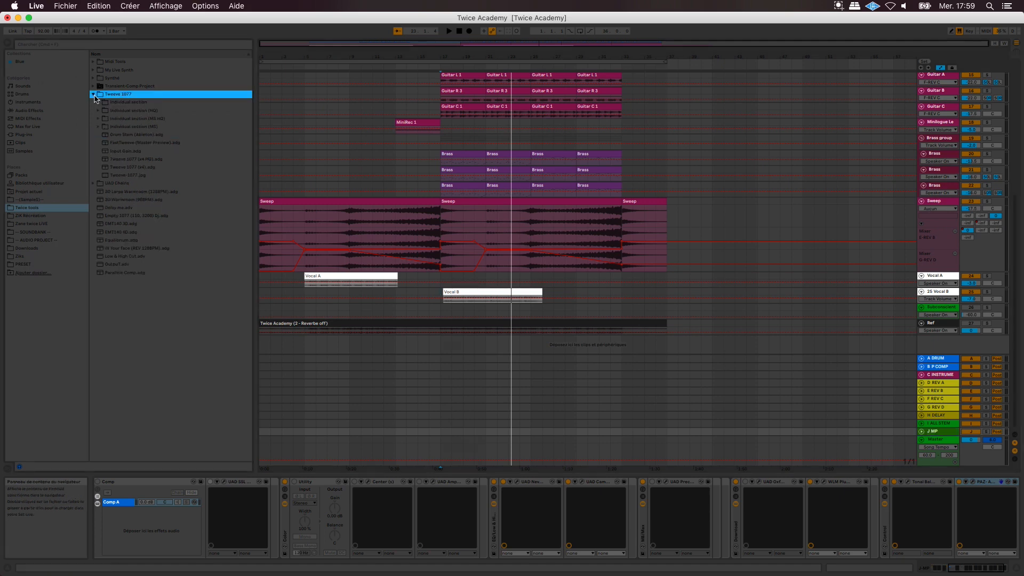
click(98, 111)
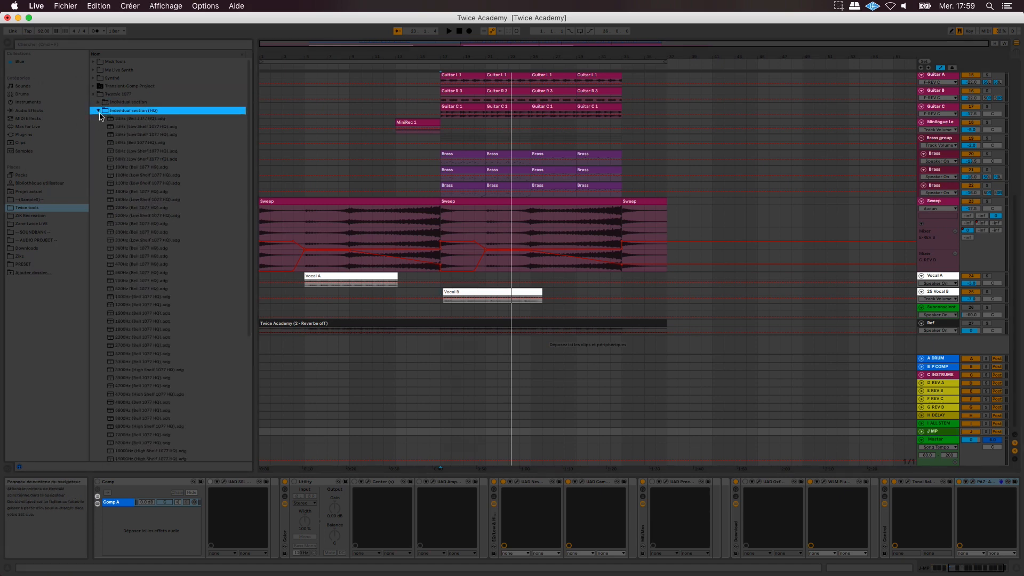
scroll(152, 336, down, 3)
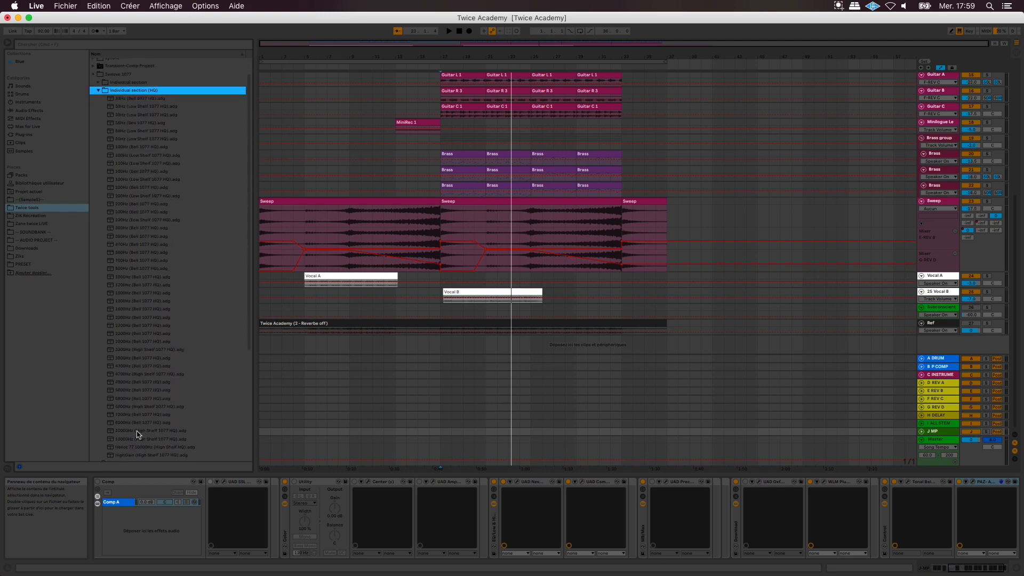
click(136, 431)
drag(134, 433, 167, 521)
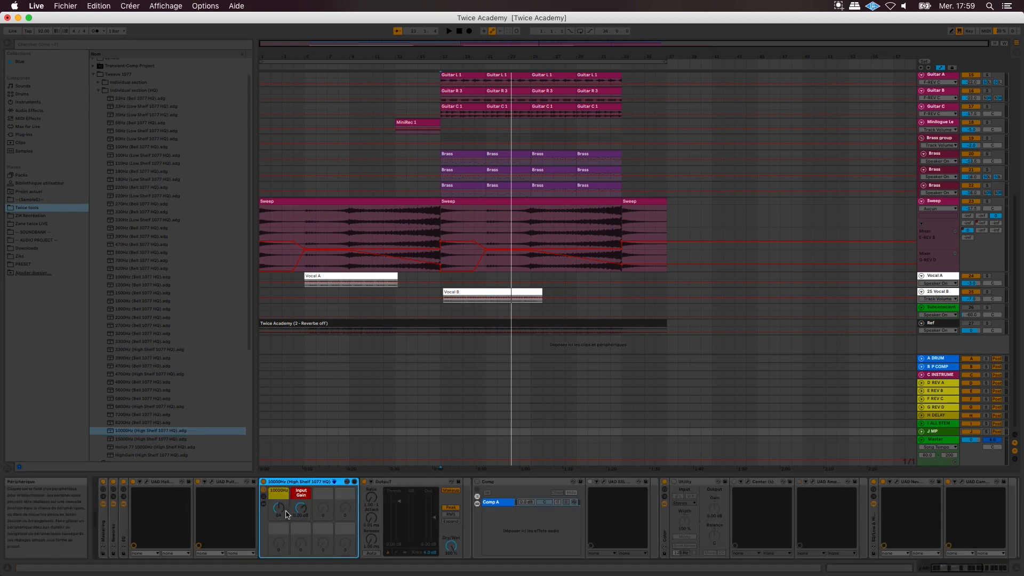
drag(279, 508, 279, 512)
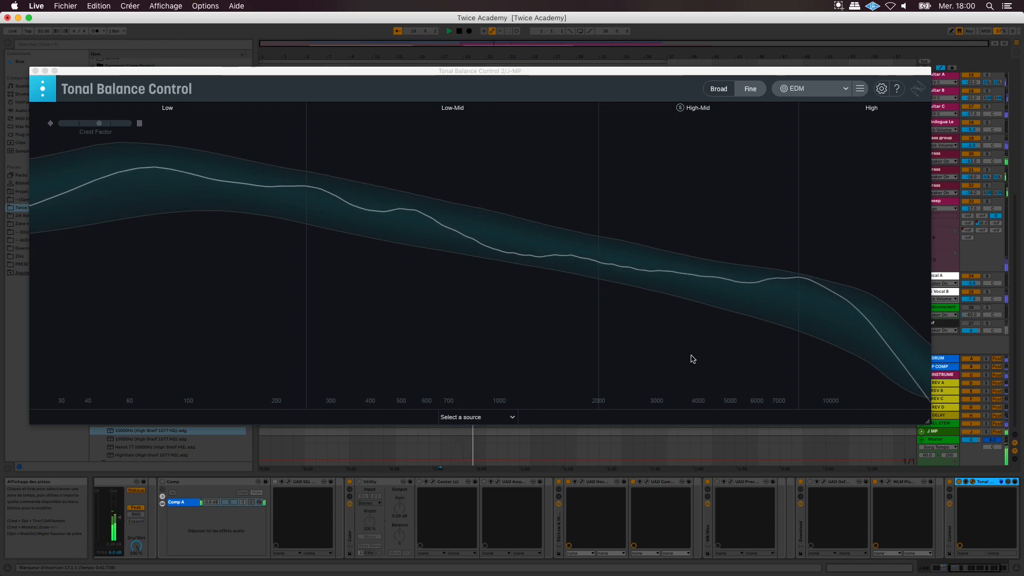
Bypass the 10000Hz high-shelf rack on the J MP track and close Tonal Balance Control.
click(954, 570)
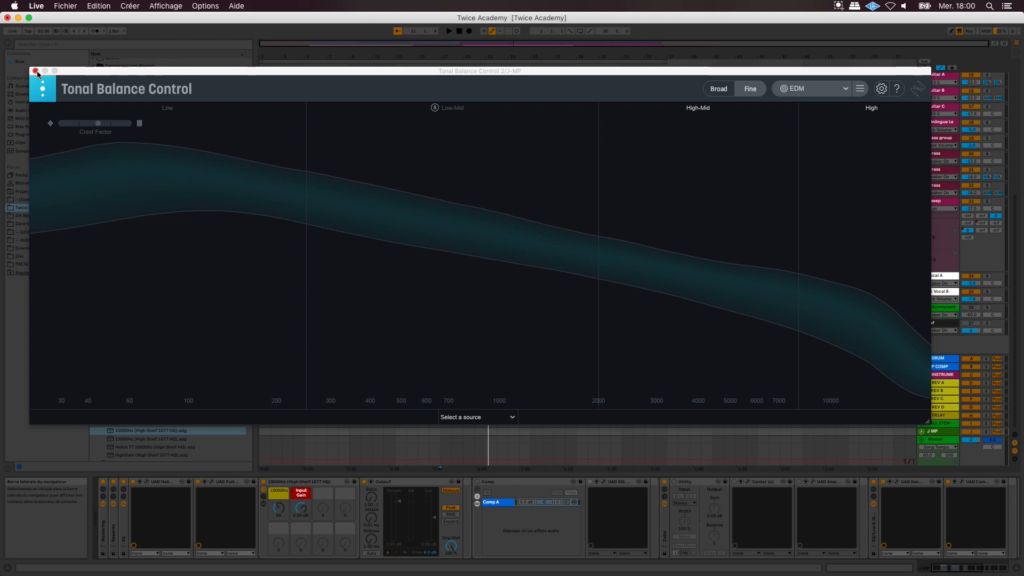
click(263, 482)
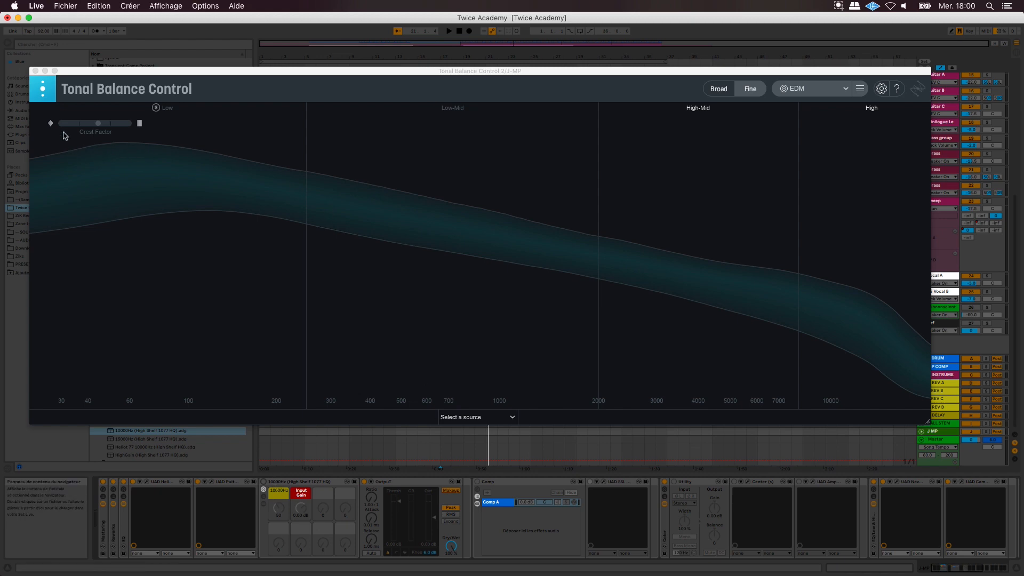
click(35, 71)
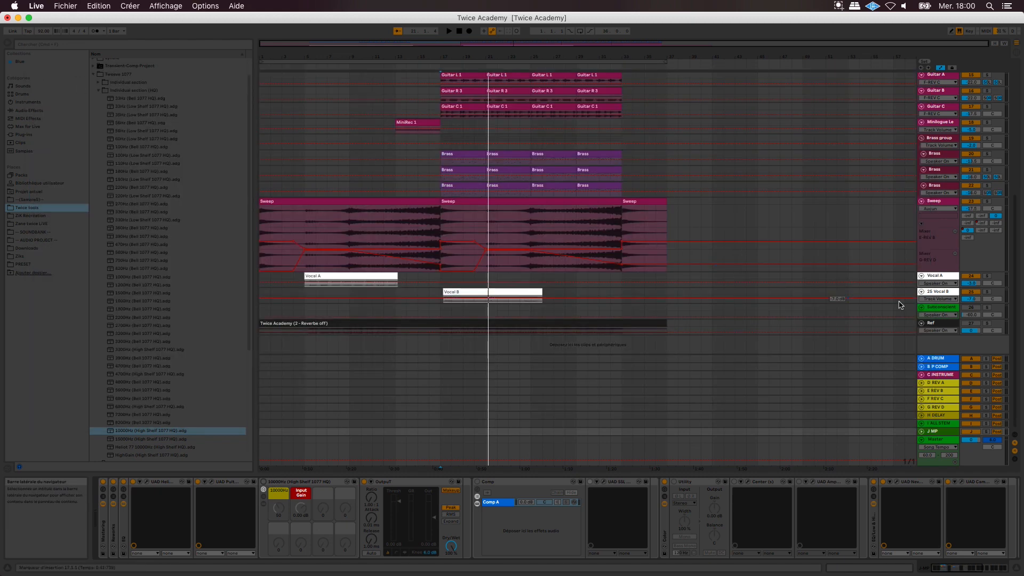
Mute the Vocal A track and play the song through the J MP track's Tonal Balance Control.
click(944, 280)
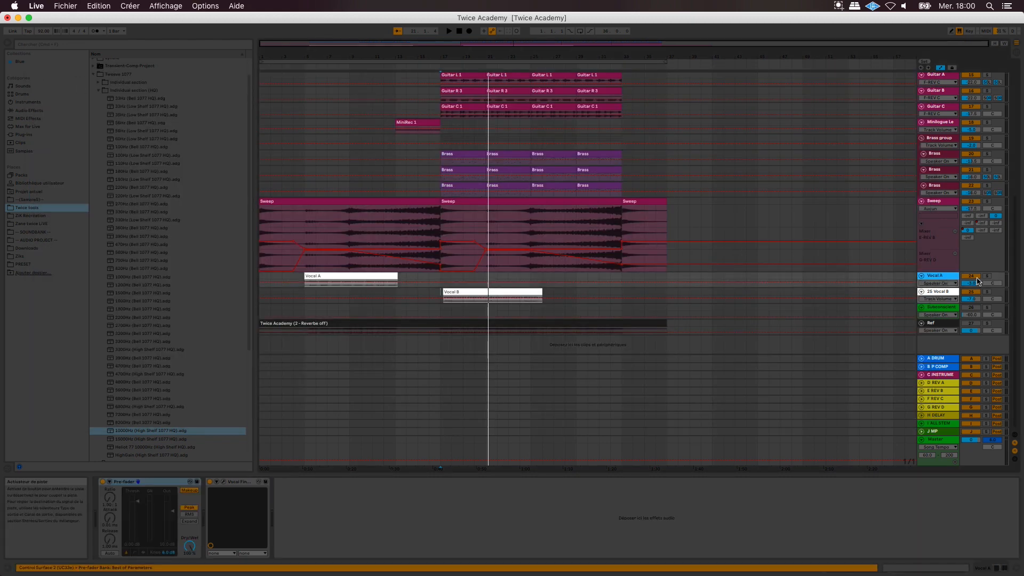
click(971, 276)
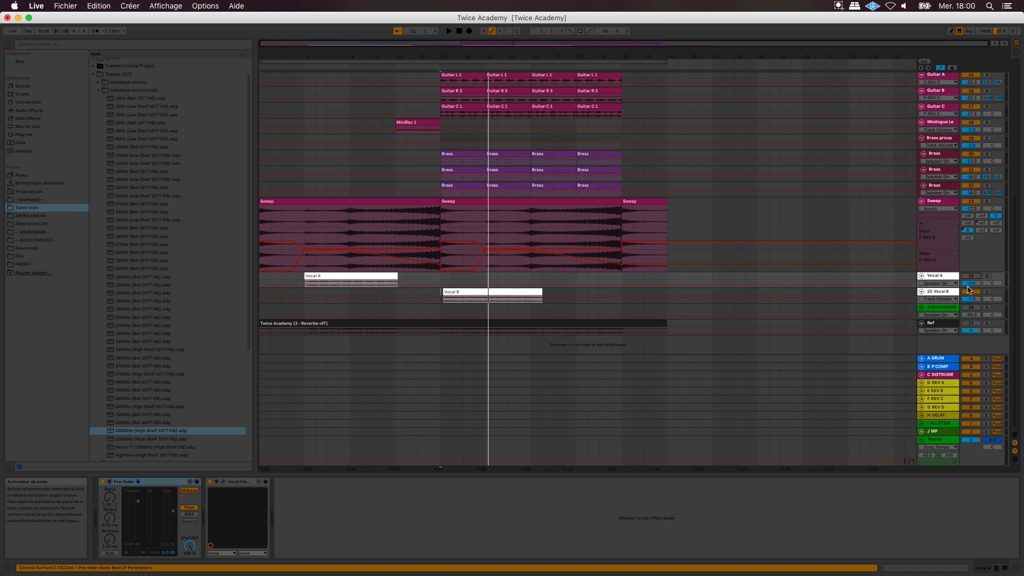
click(942, 434)
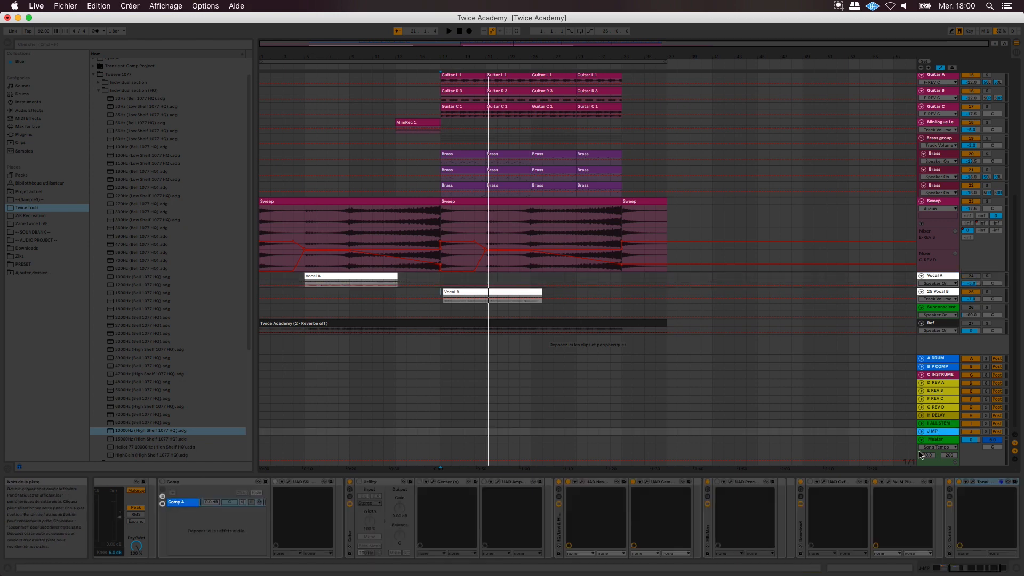
click(971, 482)
key(space)
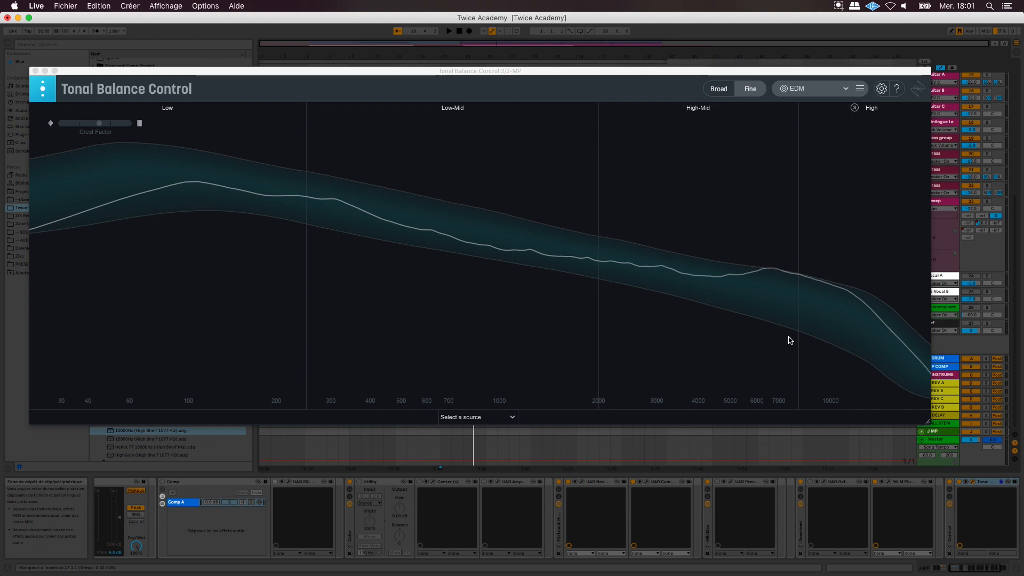
Toggle the 10000Hz high-shelf rack for comparison, leaving it off, and reactivate the Vocal A track.
click(942, 570)
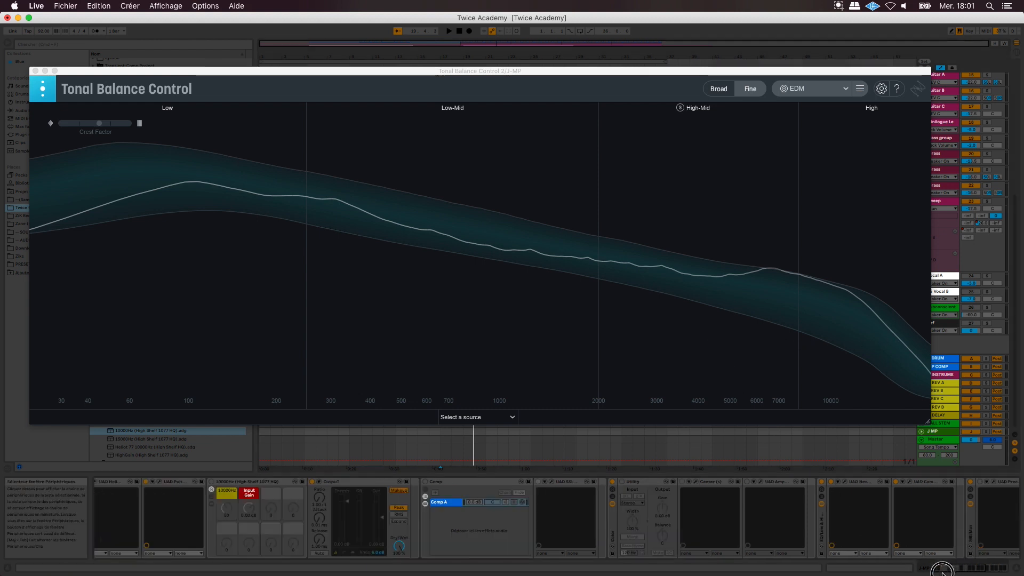
click(274, 482)
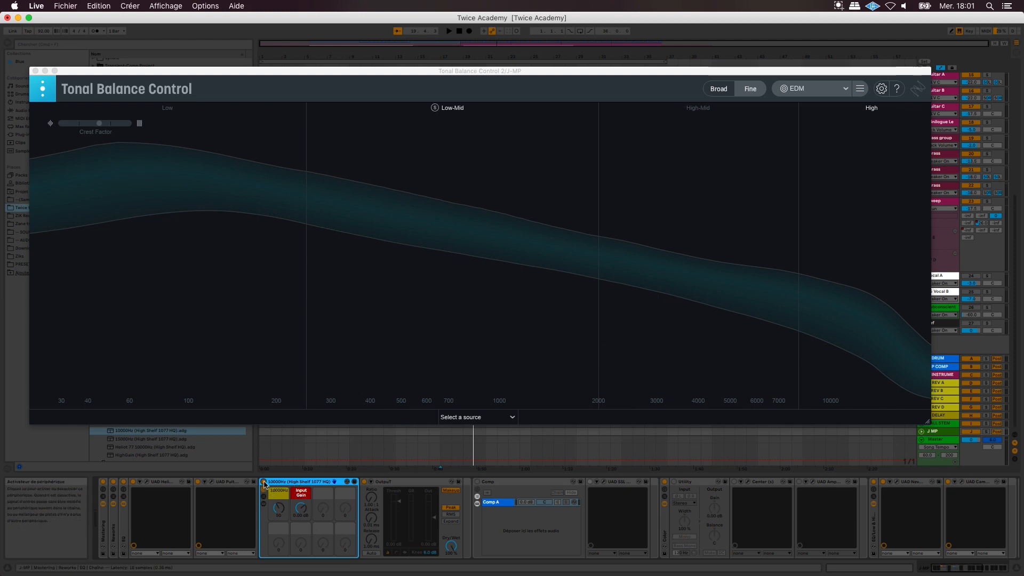
click(972, 276)
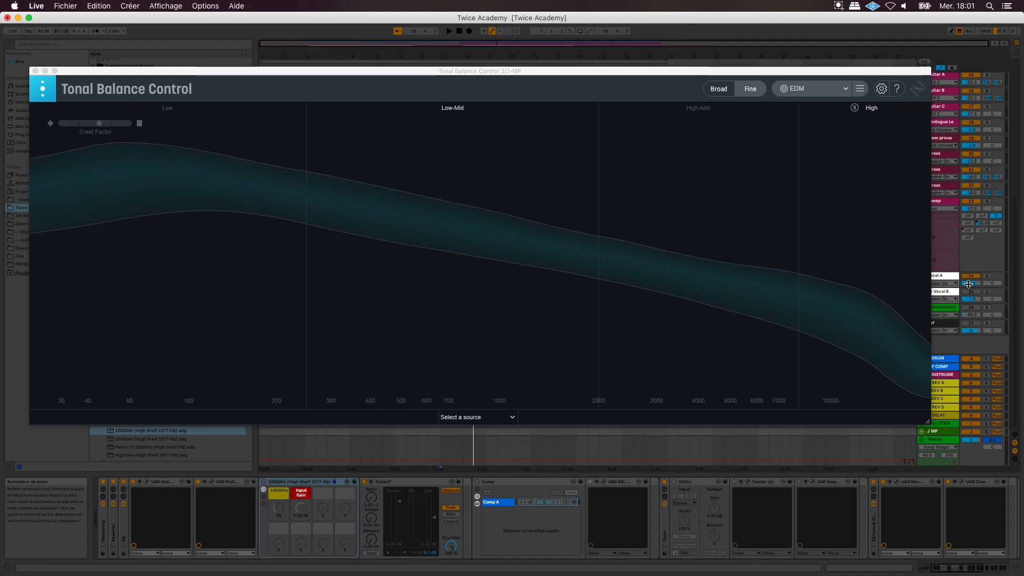
Play the song and examine its tonal balance curve while looking through the tracks, ending with playback stopped.
scroll(952, 102, up, 8)
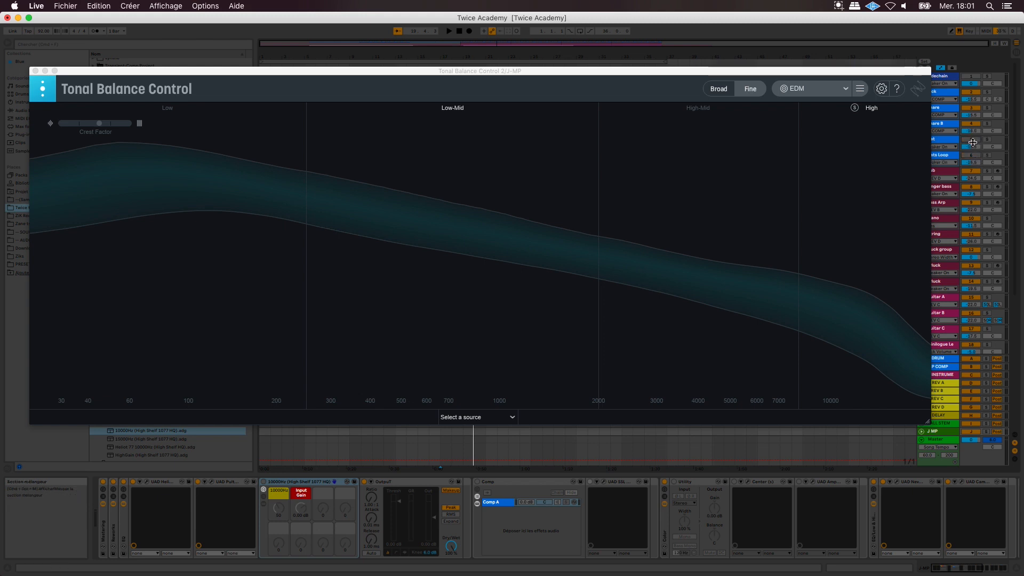
key(space)
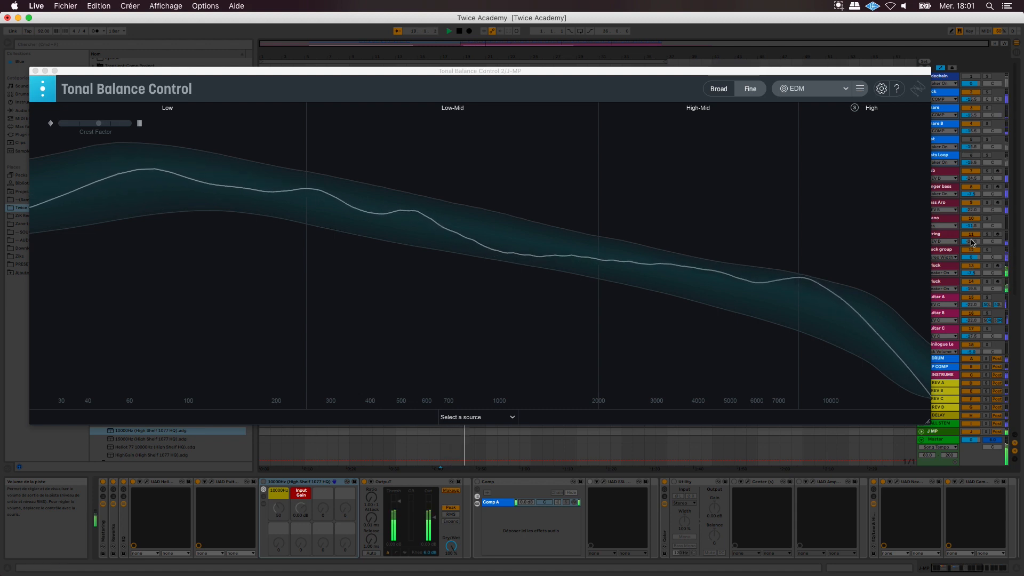
scroll(971, 243, down, 5)
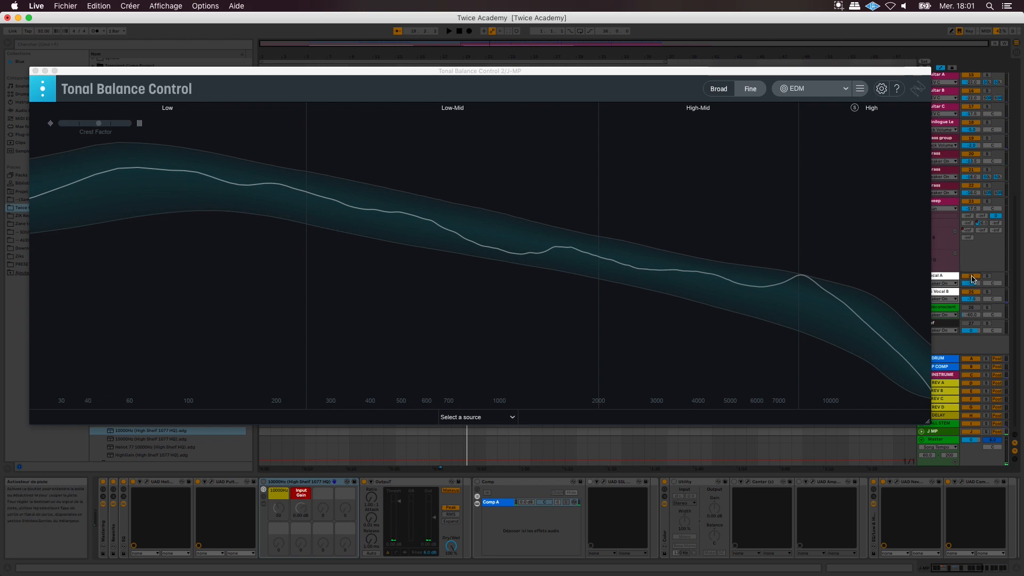
scroll(962, 260, up, 5)
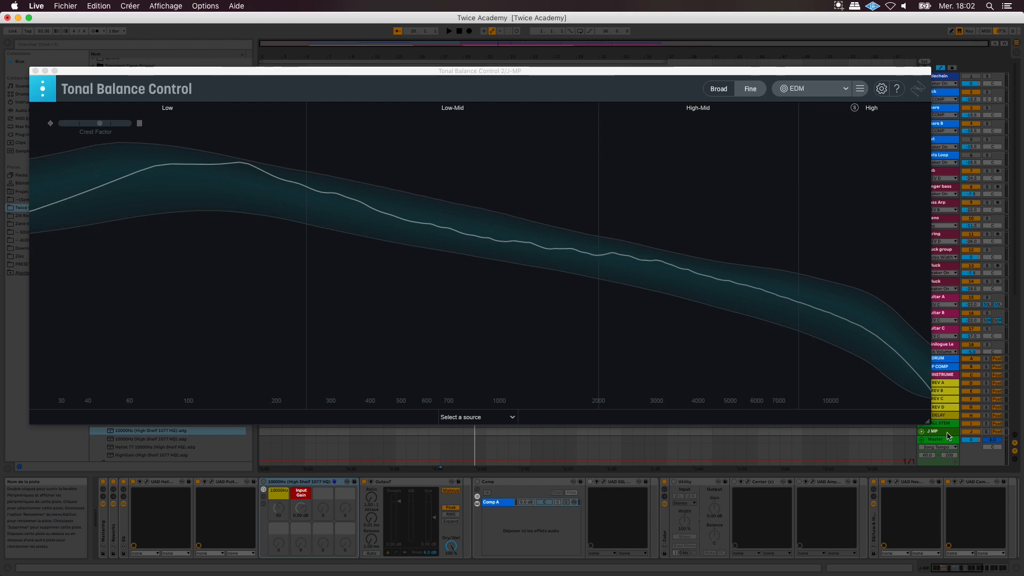
key(space)
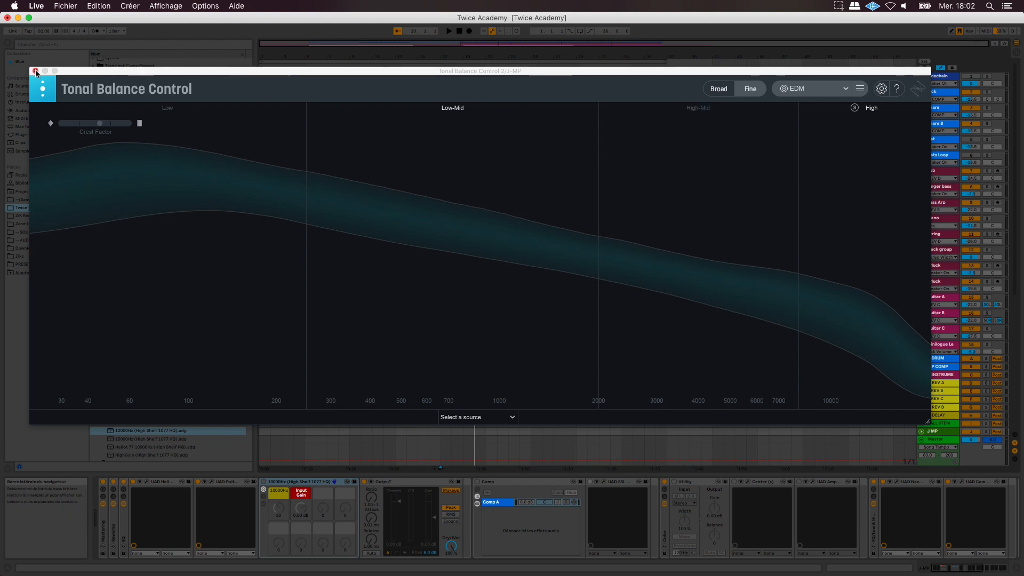
Insert the 10000Hz (High Shelf 1077 HQ) rack before Transient Comp on the Hat track and adjust its 10000Hz macro.
click(35, 71)
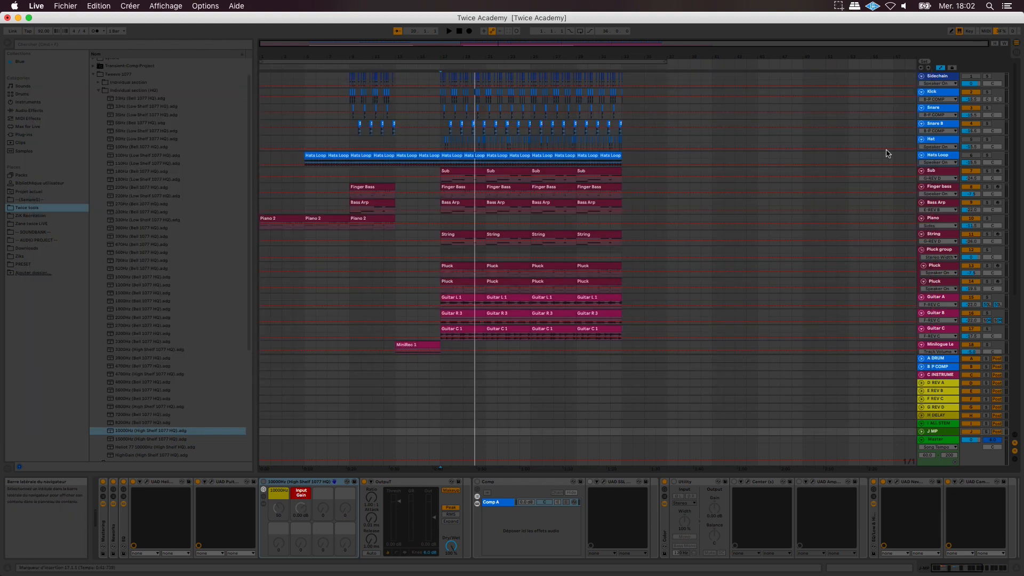
click(942, 141)
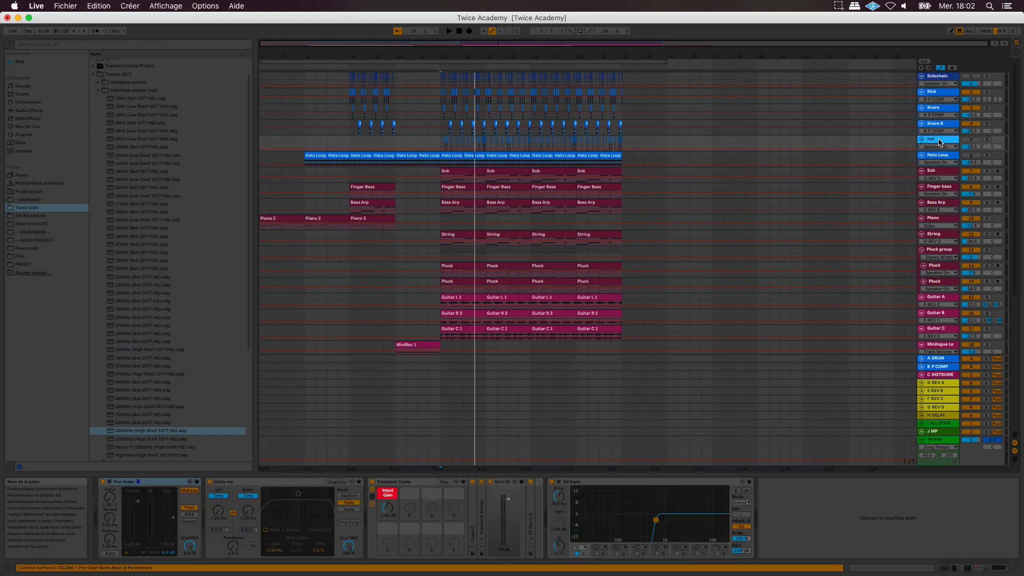
drag(132, 433, 387, 506)
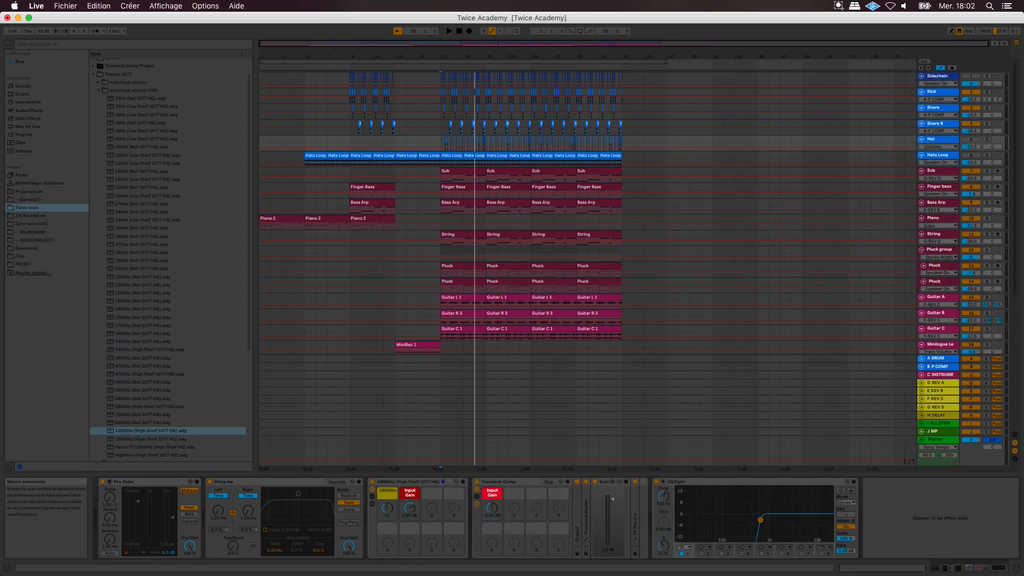
drag(395, 481, 362, 525)
Play the song with the Hat's high shelf and examine its curve in the J MP track's Tonal Balance Control.
scroll(908, 345, down, 8)
scroll(907, 346, down, 1)
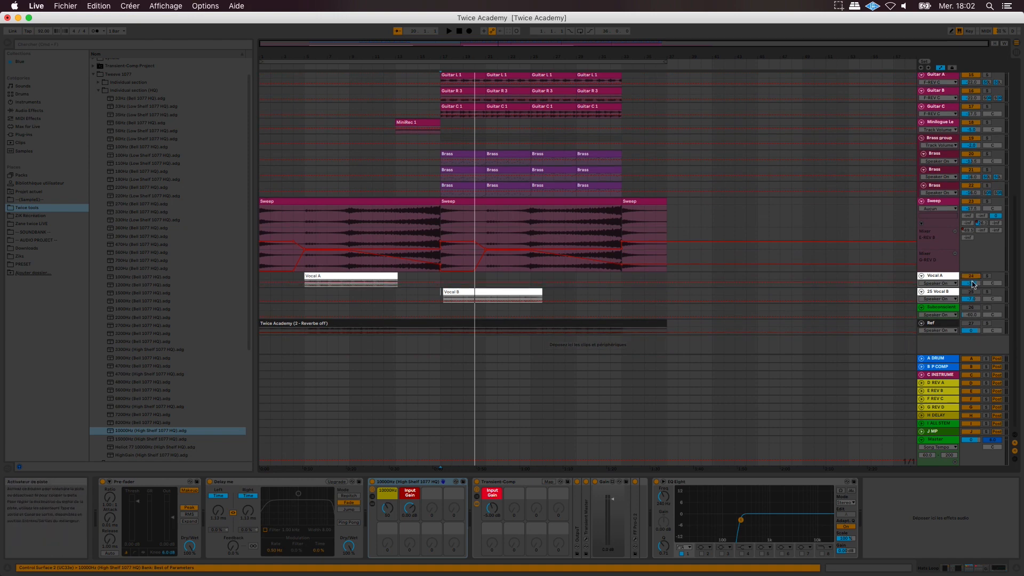
scroll(972, 292, up, 10)
click(971, 155)
scroll(971, 352, down, 10)
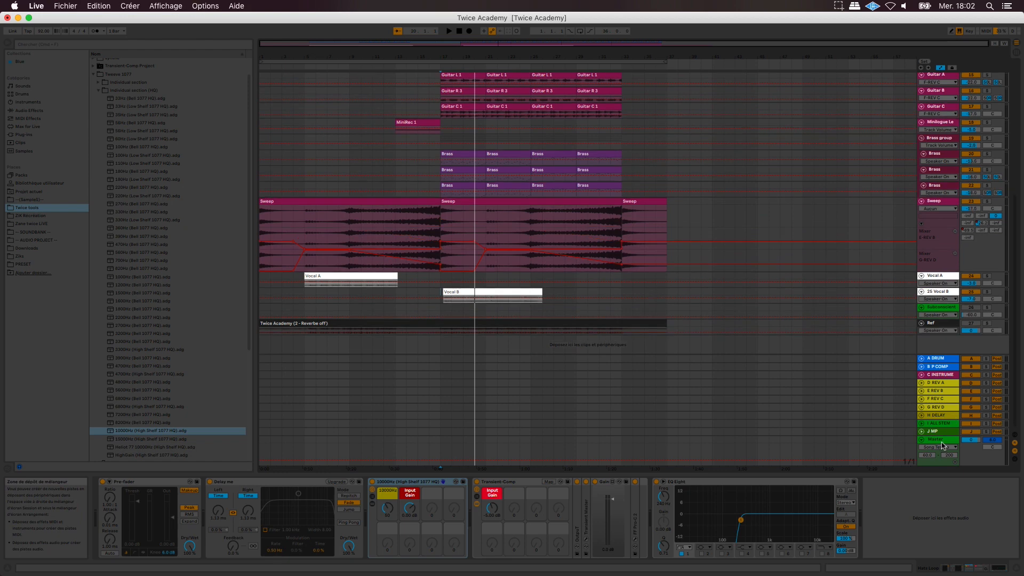
click(938, 432)
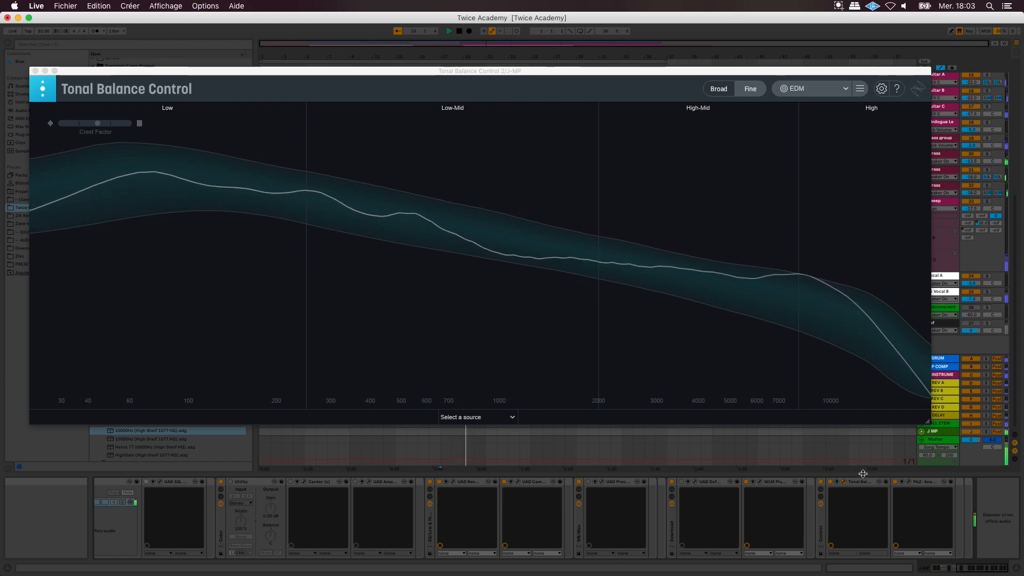
Copy the Hat track's 10000Hz high-shelf rack to the end of the vocal track's device chain and audition it through J MP.
click(945, 280)
scroll(943, 283, up, 5)
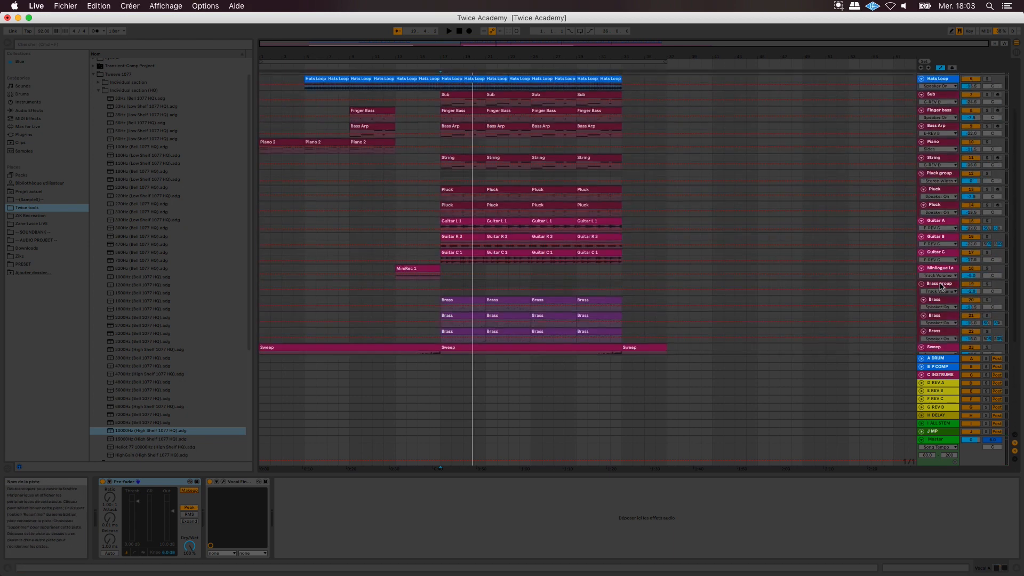
scroll(941, 286, up, 3)
click(945, 142)
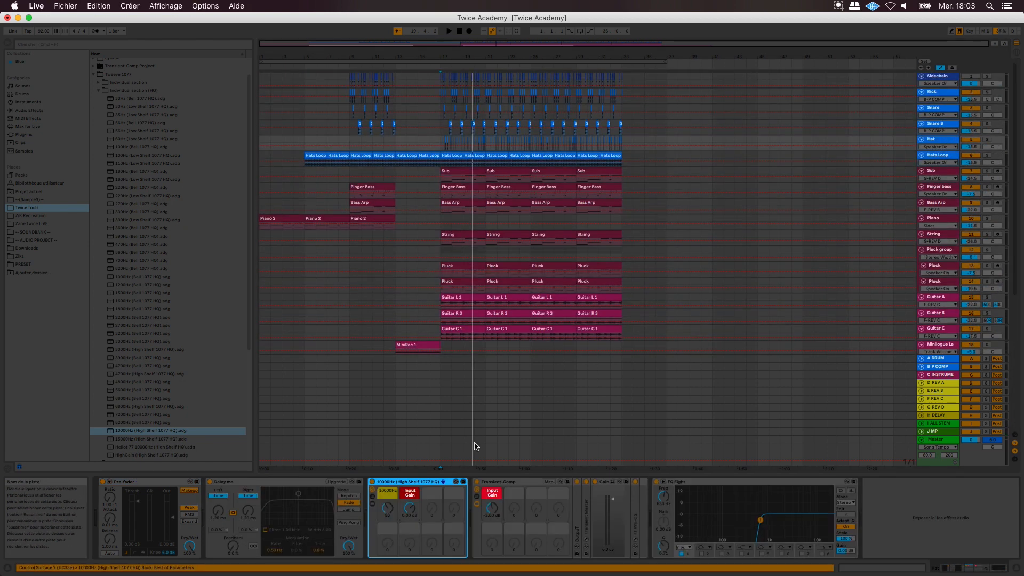
scroll(448, 420, down, 5)
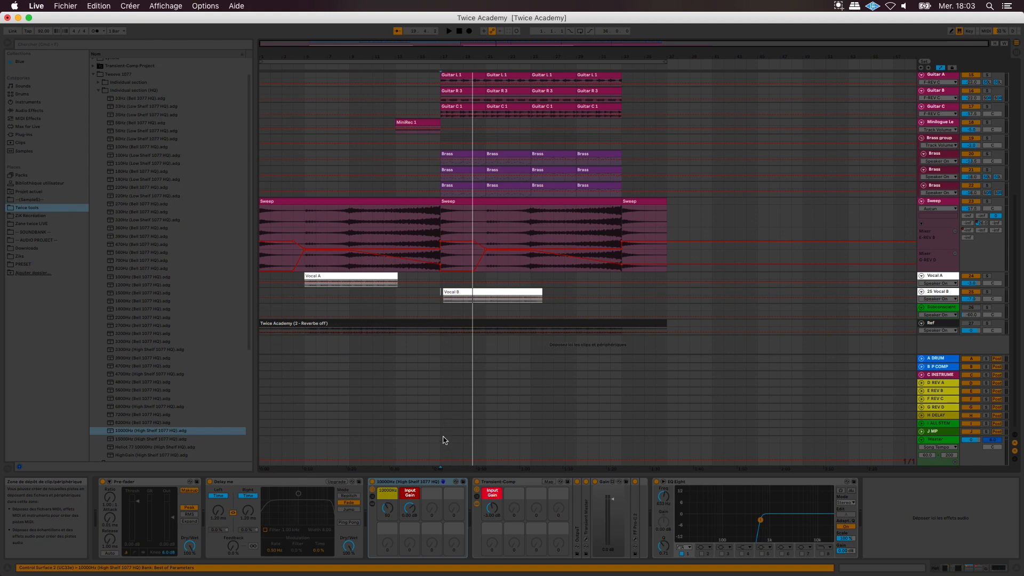
click(421, 481)
drag(408, 482, 288, 516)
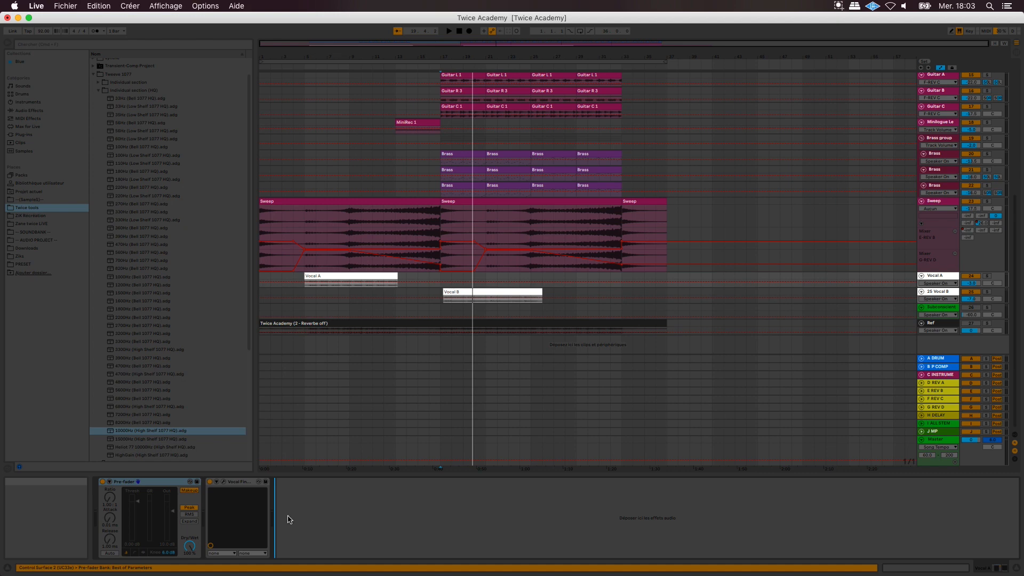
click(943, 433)
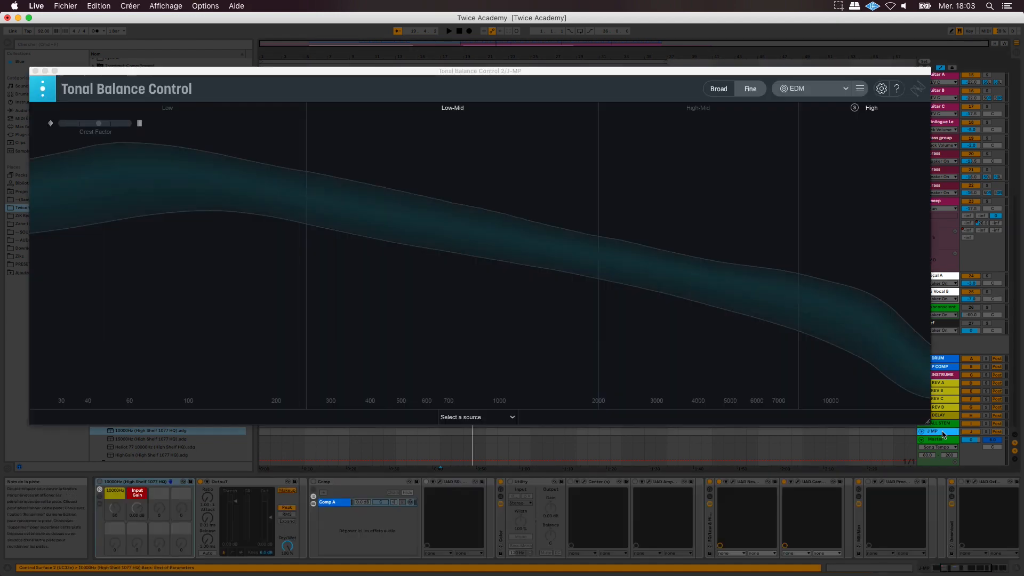
key(space)
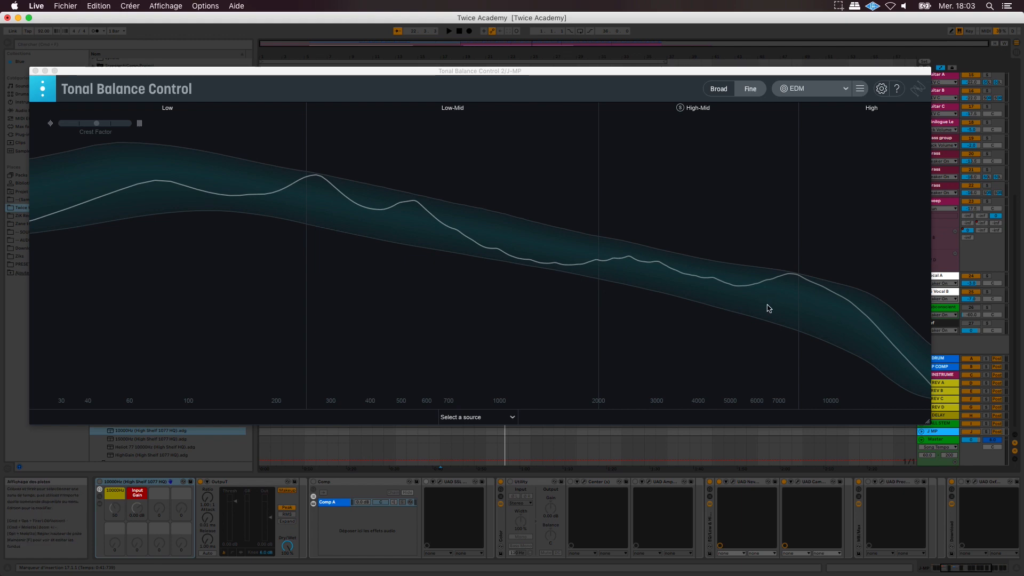
Adjust the 10000Hz macro of the high-shelf rack on the vocal track.
click(942, 293)
click(291, 515)
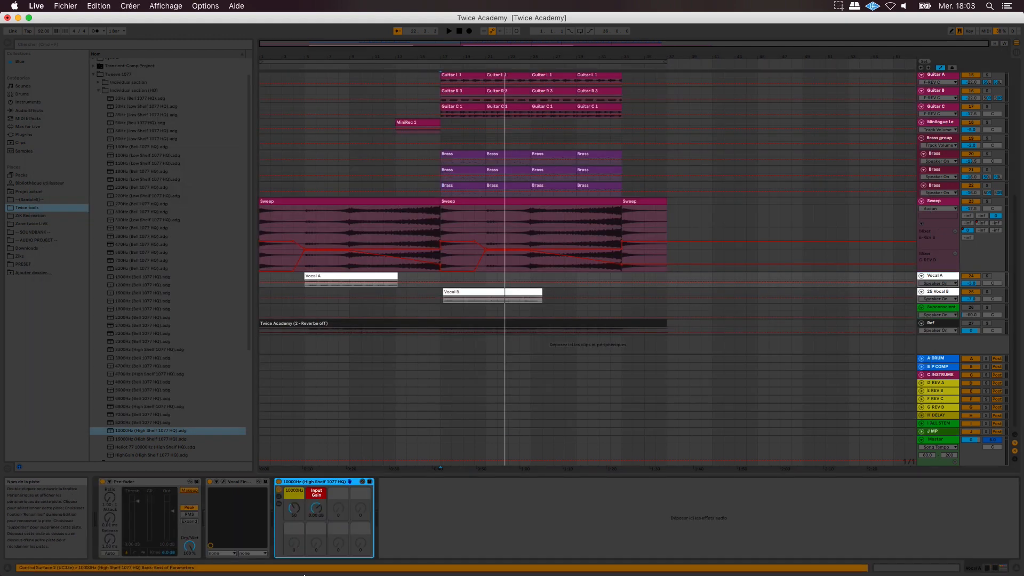
click(289, 512)
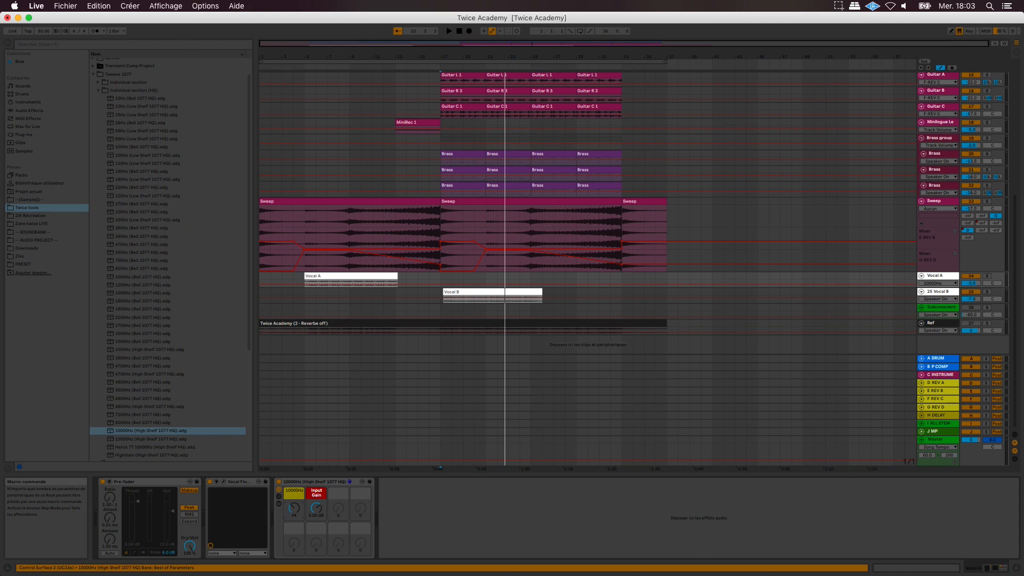
drag(290, 512, 289, 510)
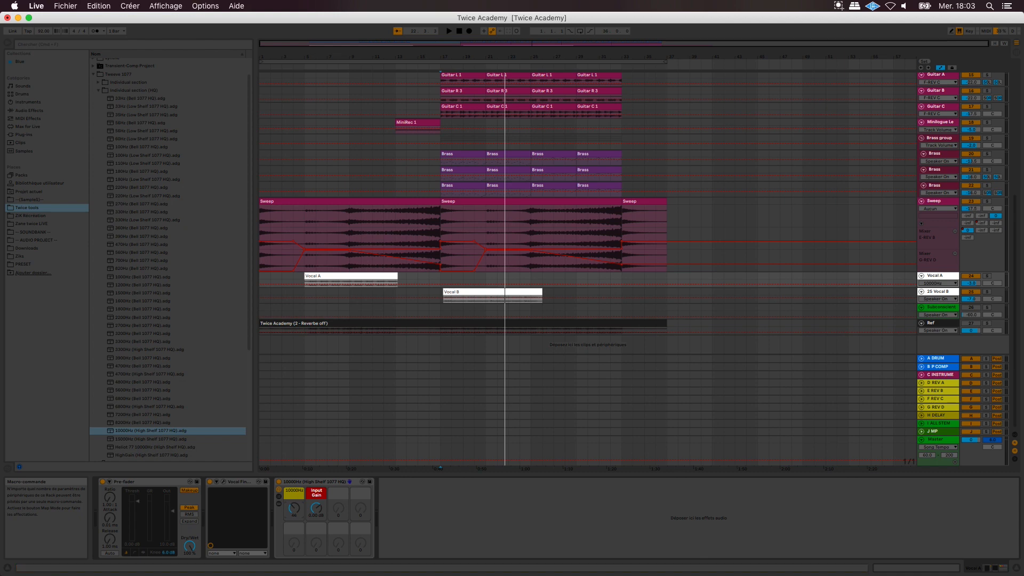
Replay the song and compare its tonal balance against the EDM target while toggling the Vocal A track.
click(948, 433)
key(space)
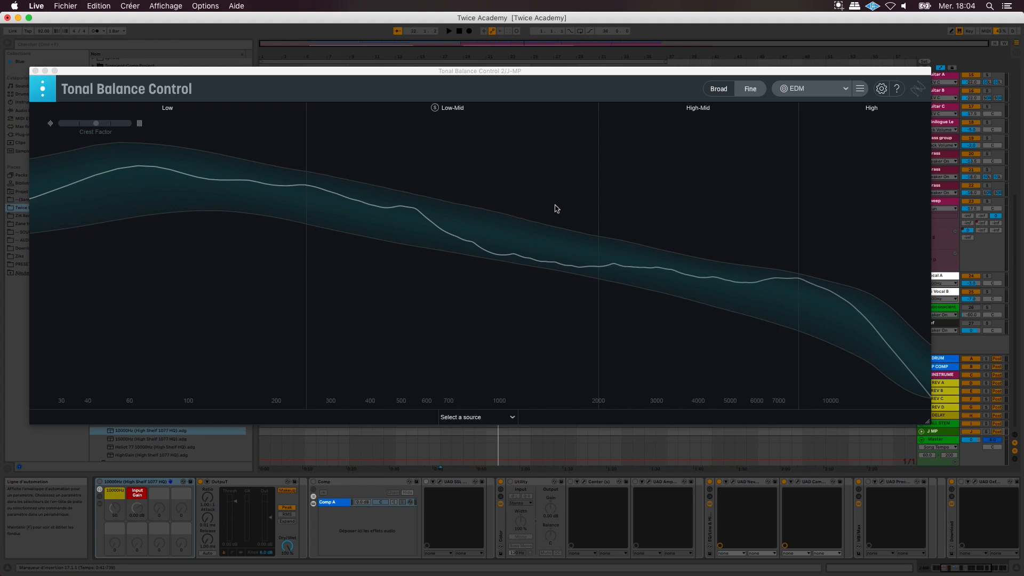
click(971, 277)
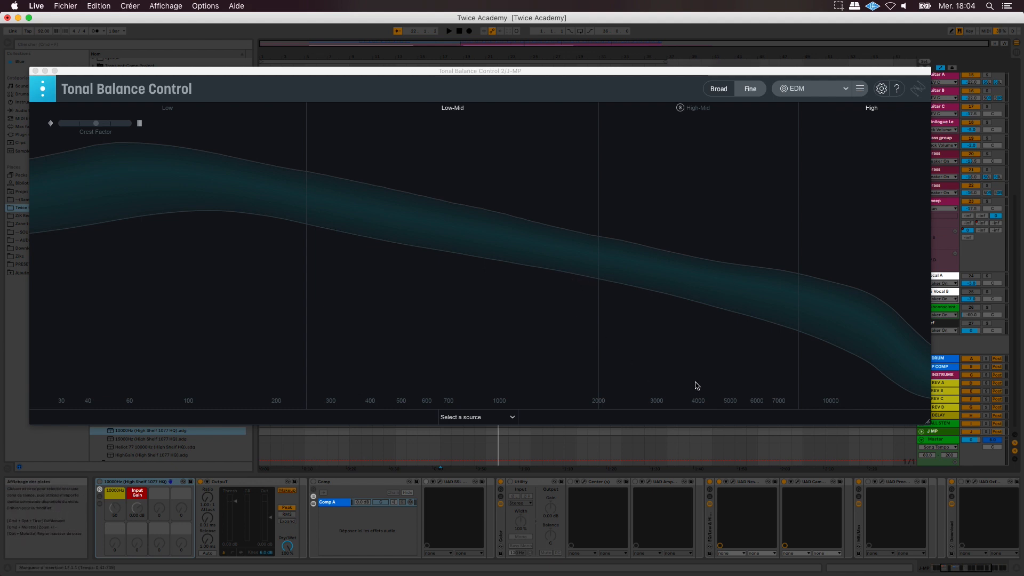
key(space)
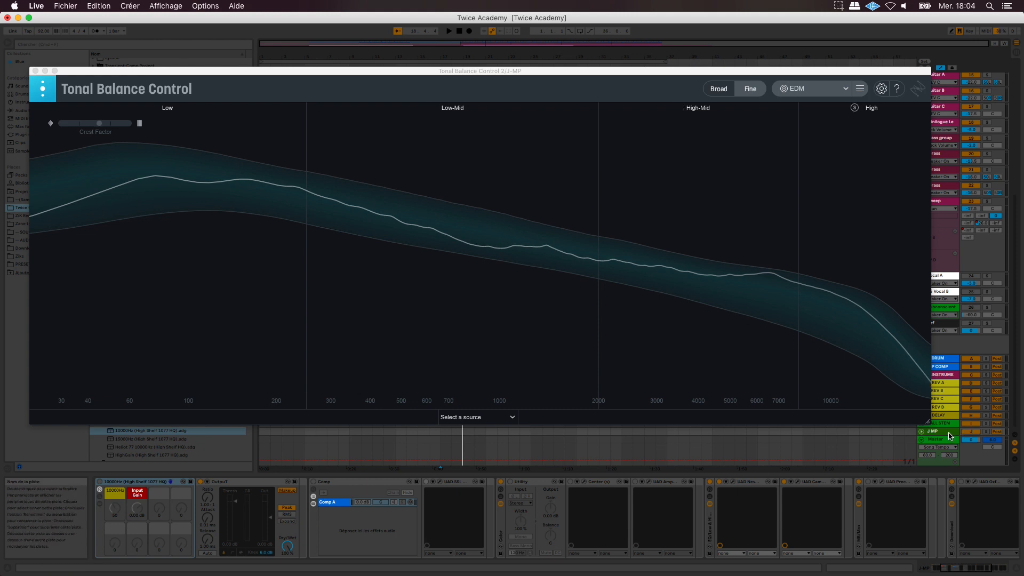
Load the 1000Hz (Bell 1077 HQ) rack onto the C INSTRUME return track and play the song to check its tonal balance.
click(945, 377)
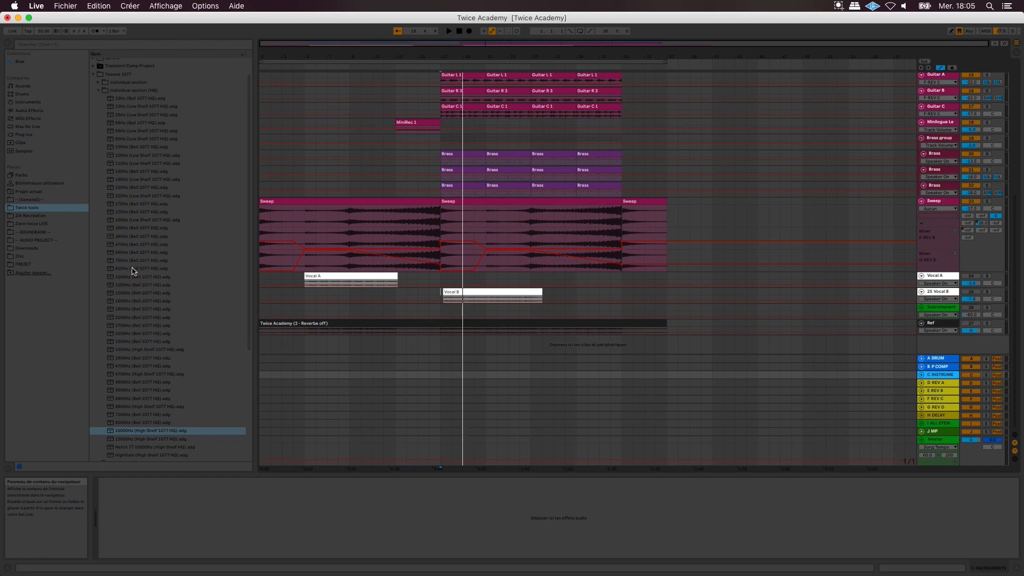
drag(130, 273, 140, 508)
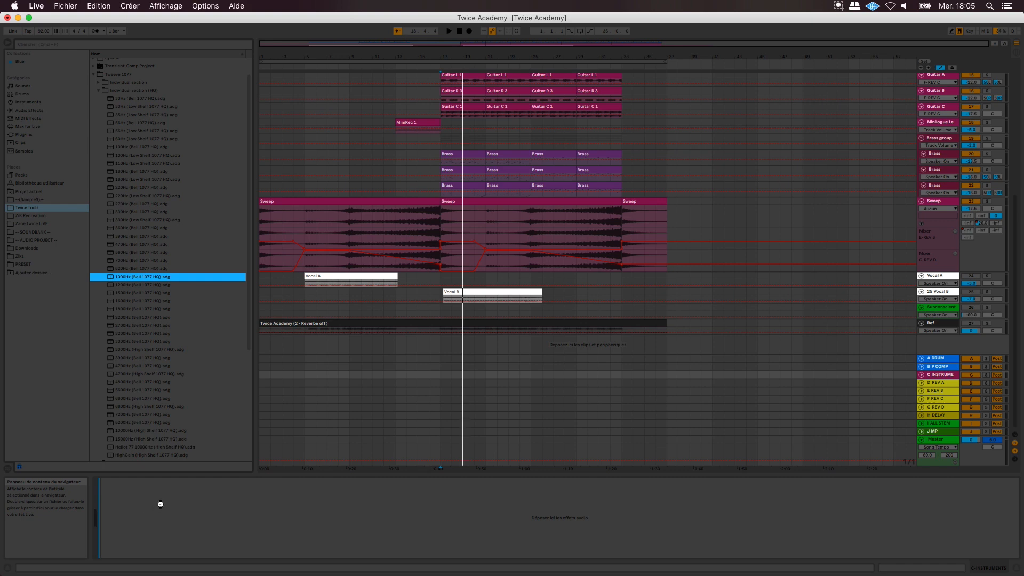
drag(160, 504, 162, 506)
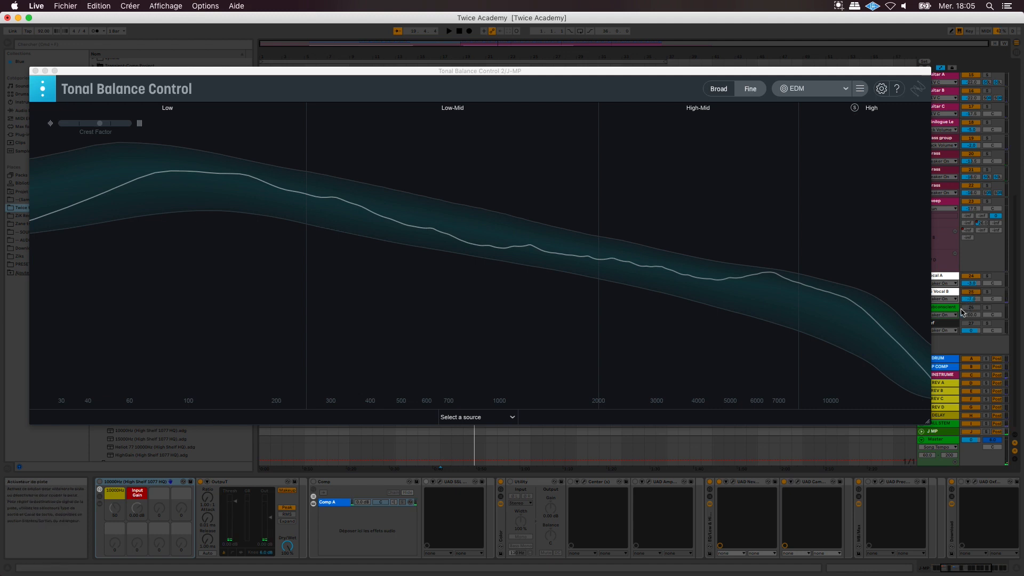
key(space)
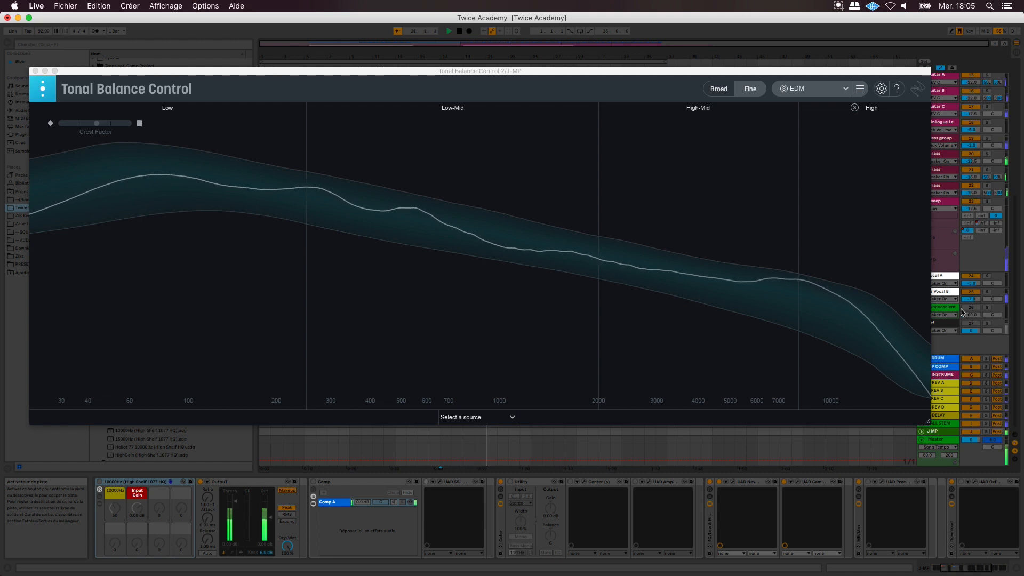
key(space)
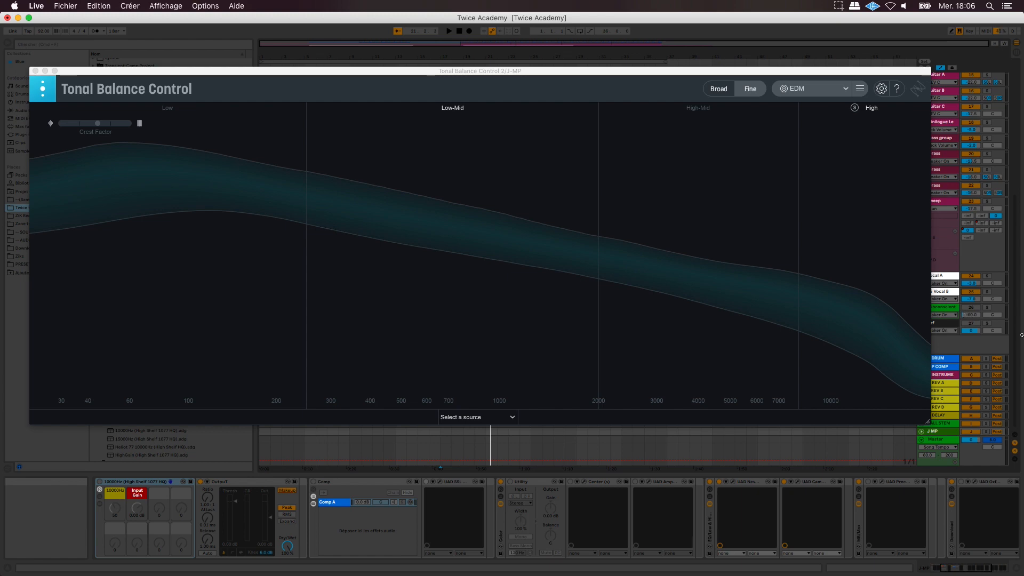
Adjust the 1000Hz macro of the bell rack on the C INSTRUME return track.
click(942, 426)
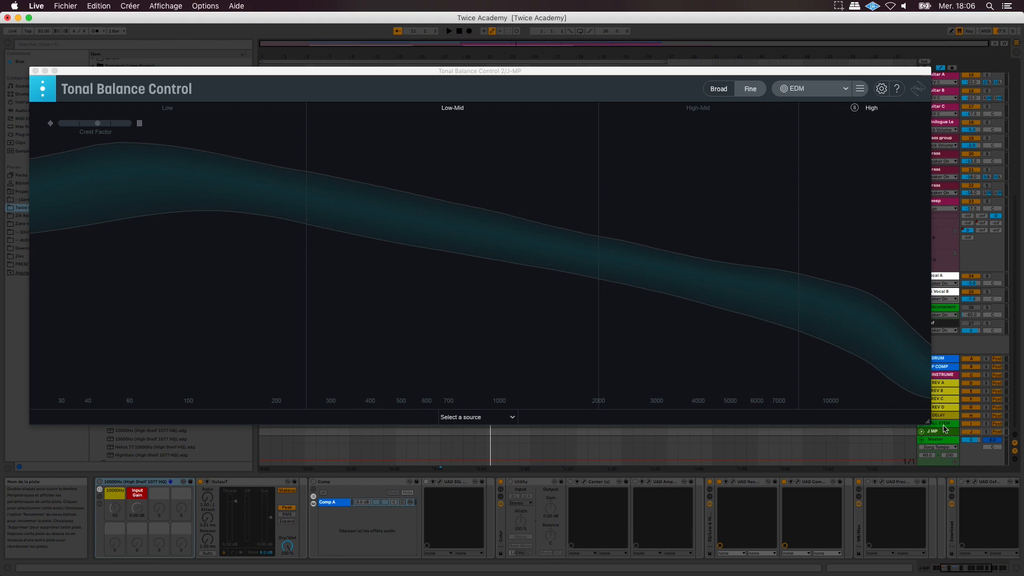
click(942, 383)
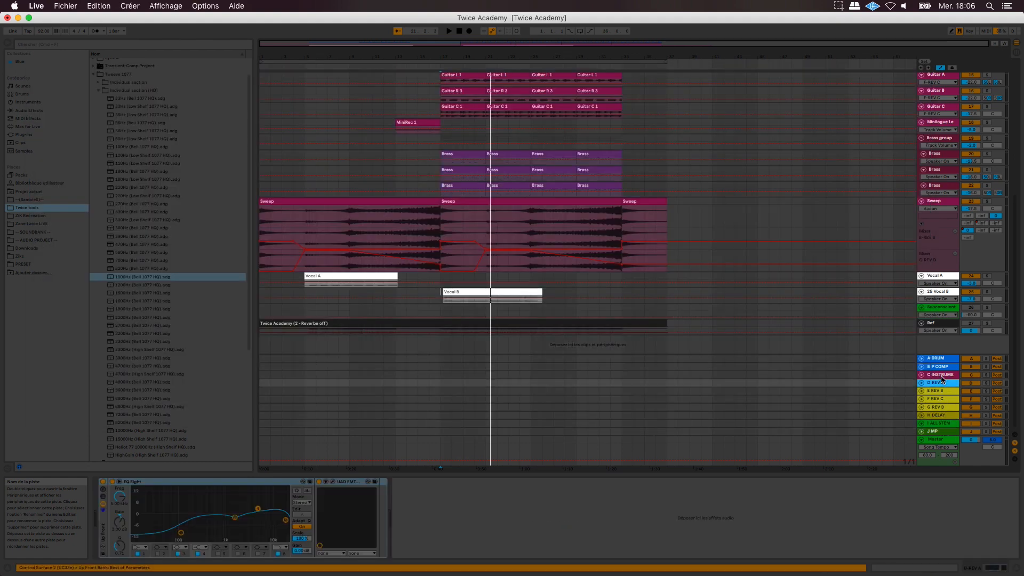
click(942, 374)
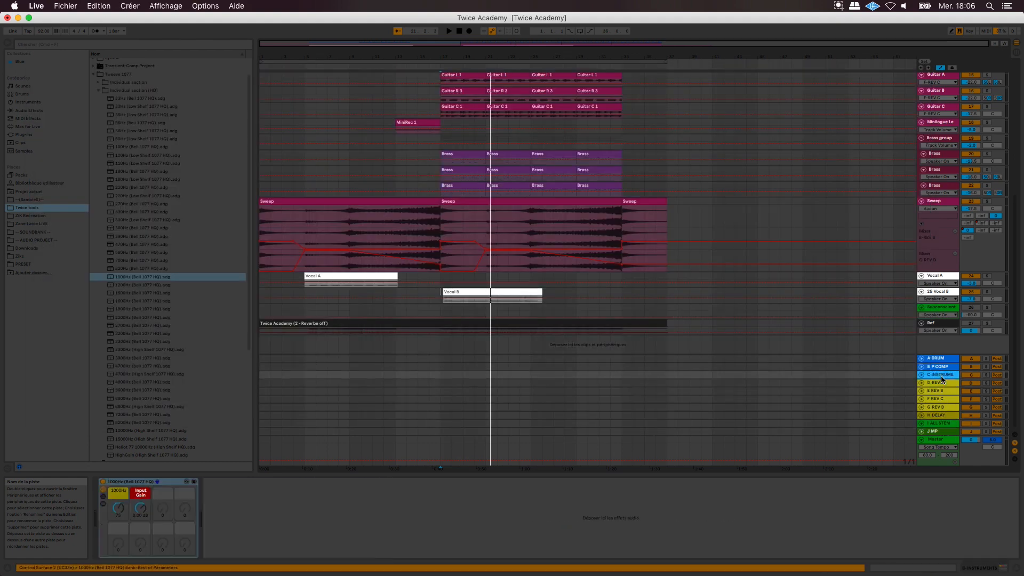
click(120, 511)
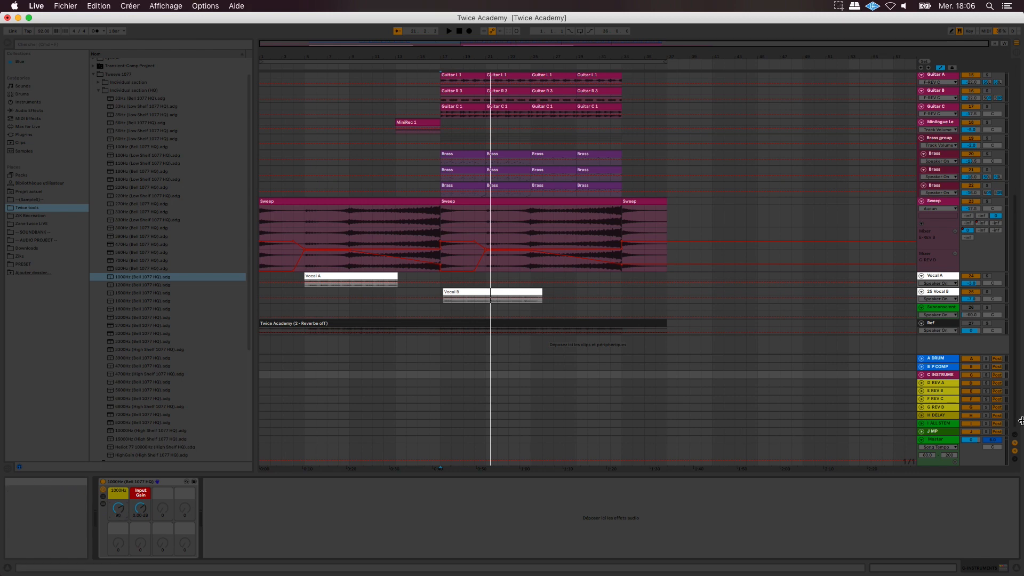
Play the song, review the EQ racks on the C INSTRUME and J MP tracks, and close Tonal Balance Control.
click(940, 435)
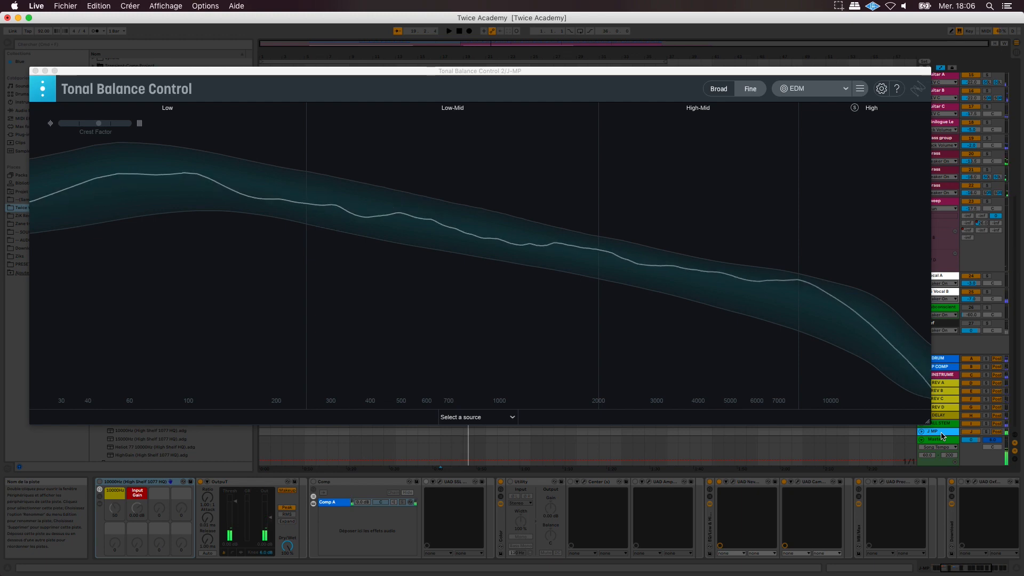
click(949, 376)
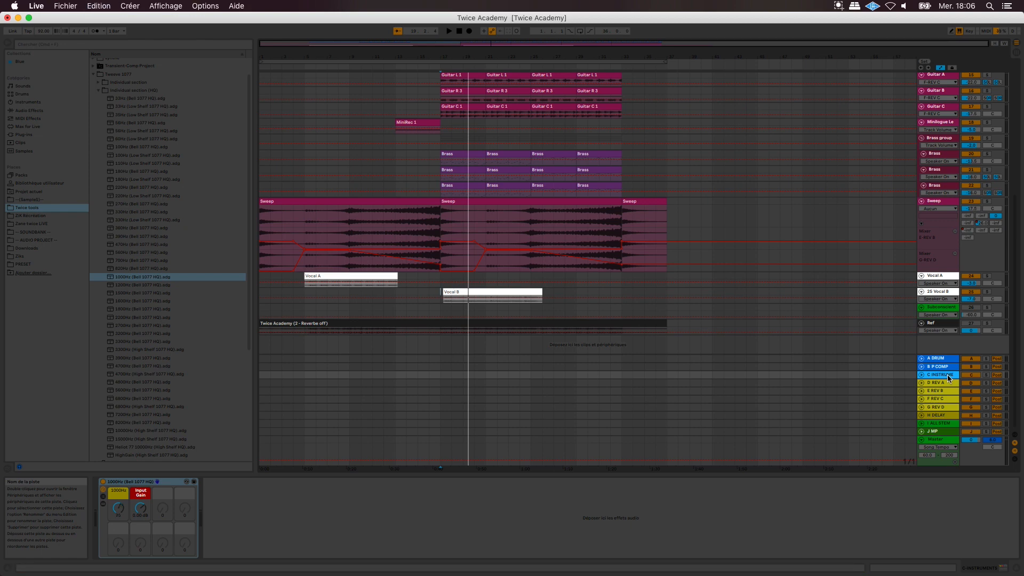
click(940, 433)
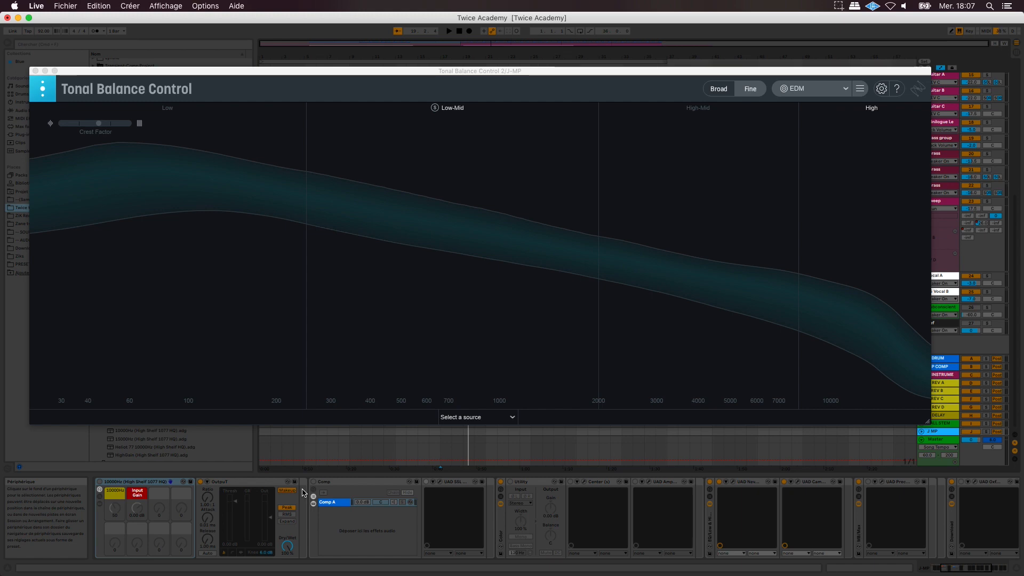
scroll(875, 544, left, 5)
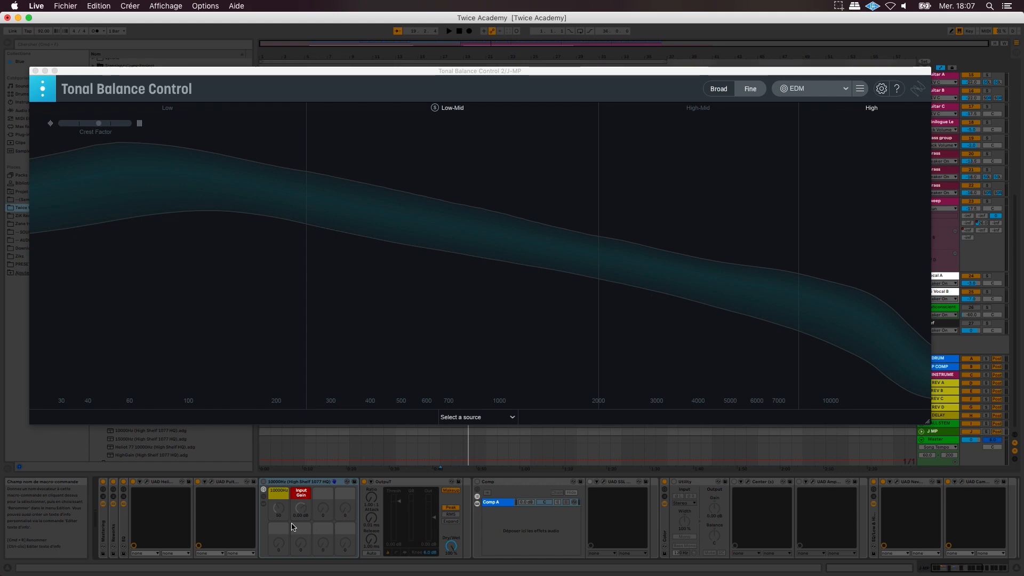
click(296, 483)
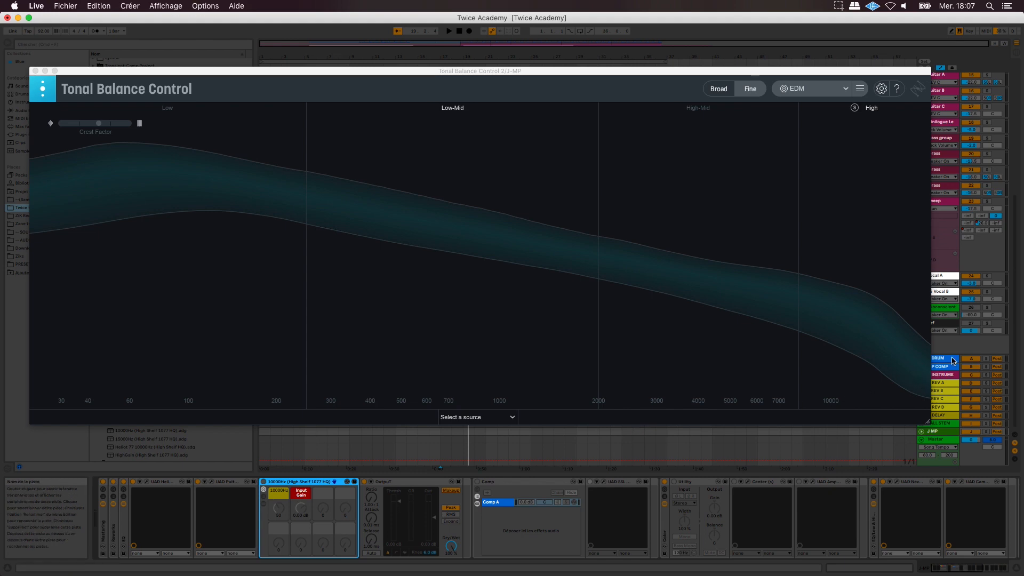
click(946, 376)
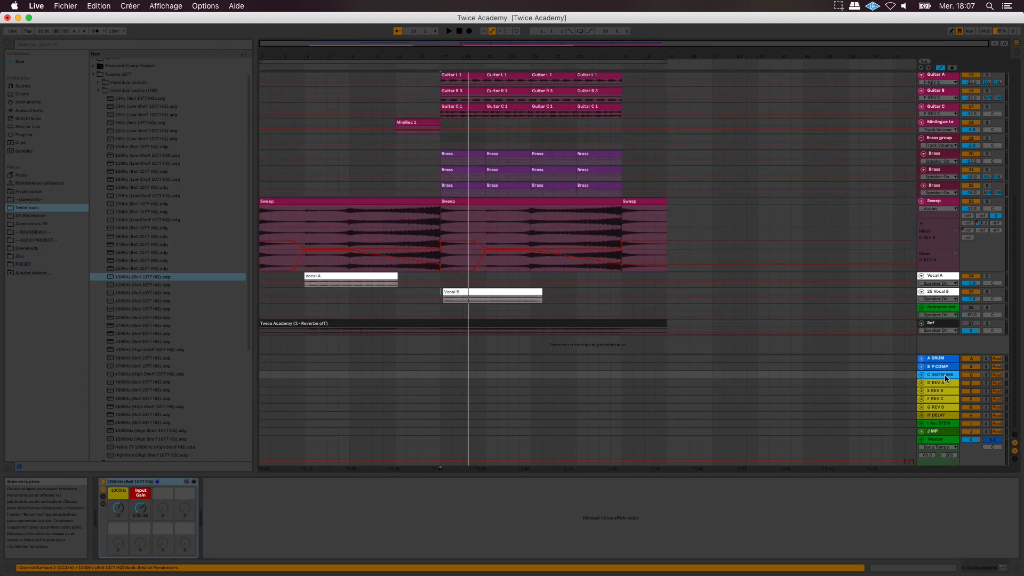
click(933, 431)
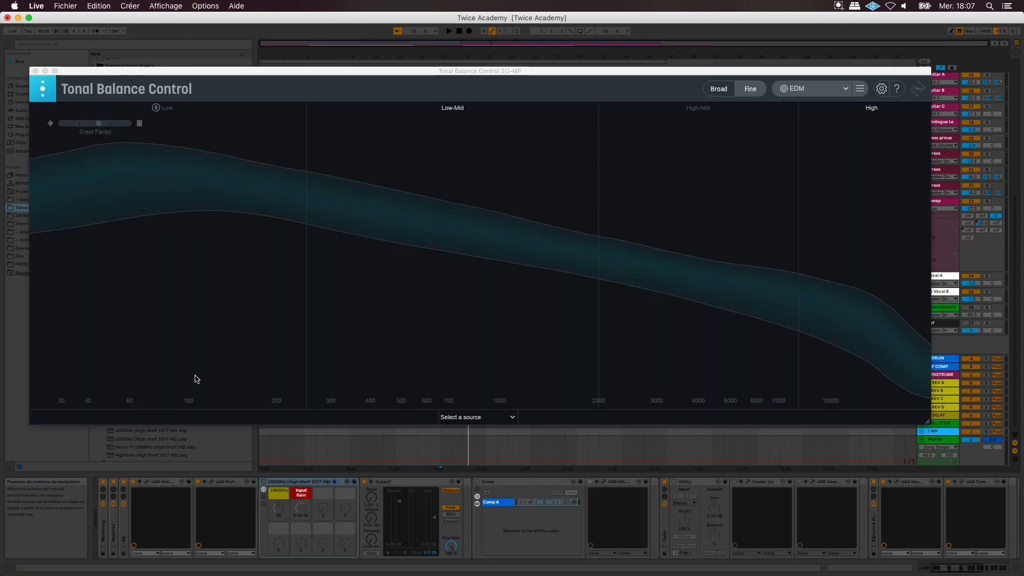
click(35, 71)
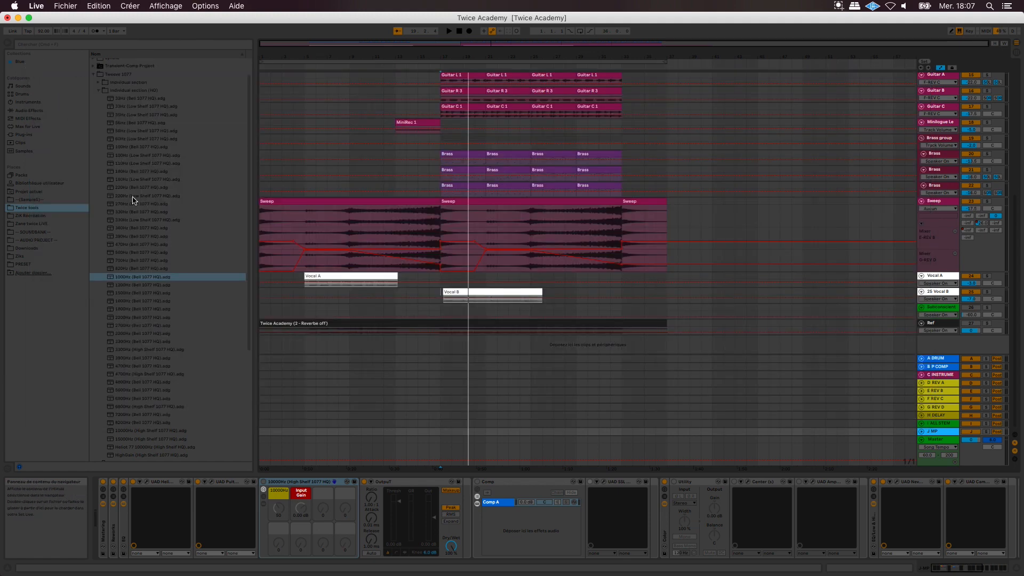
Add the 220Hz (Low Shelf 1077 HQ) rack to the J MP track and delete its 10000Hz (High Shelf 1077 HQ) rack.
drag(138, 198, 257, 491)
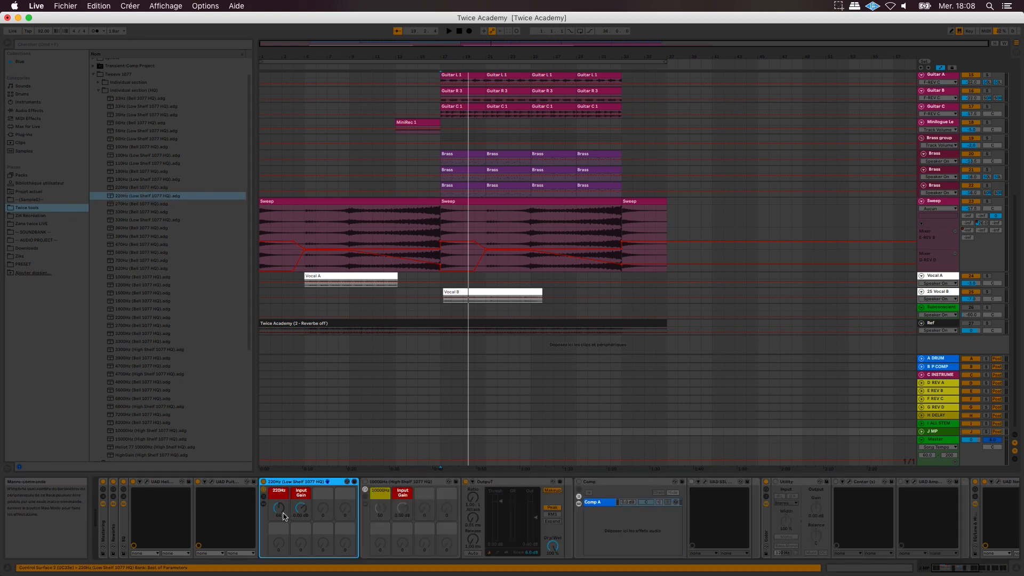
click(391, 483)
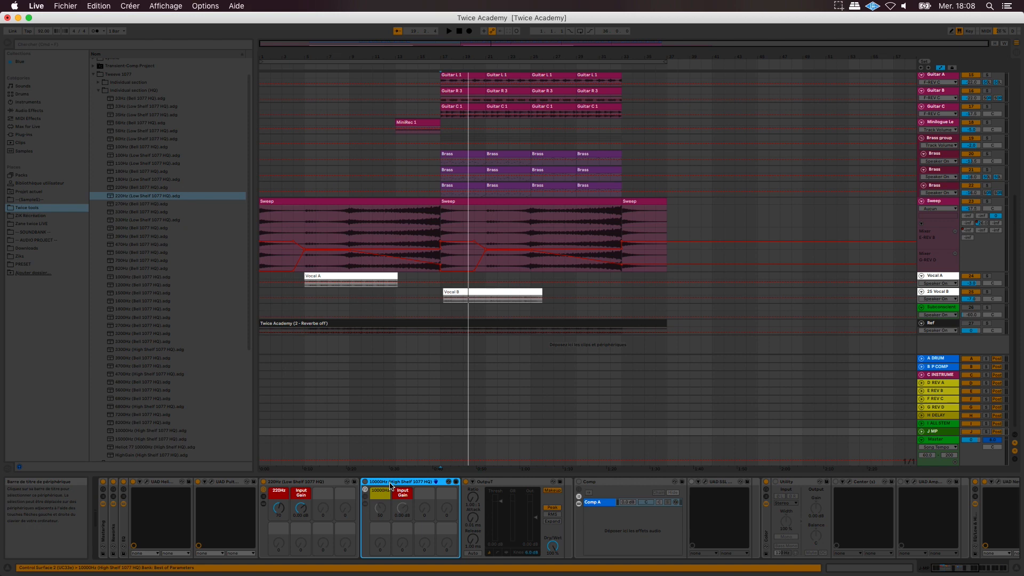
key(Delete)
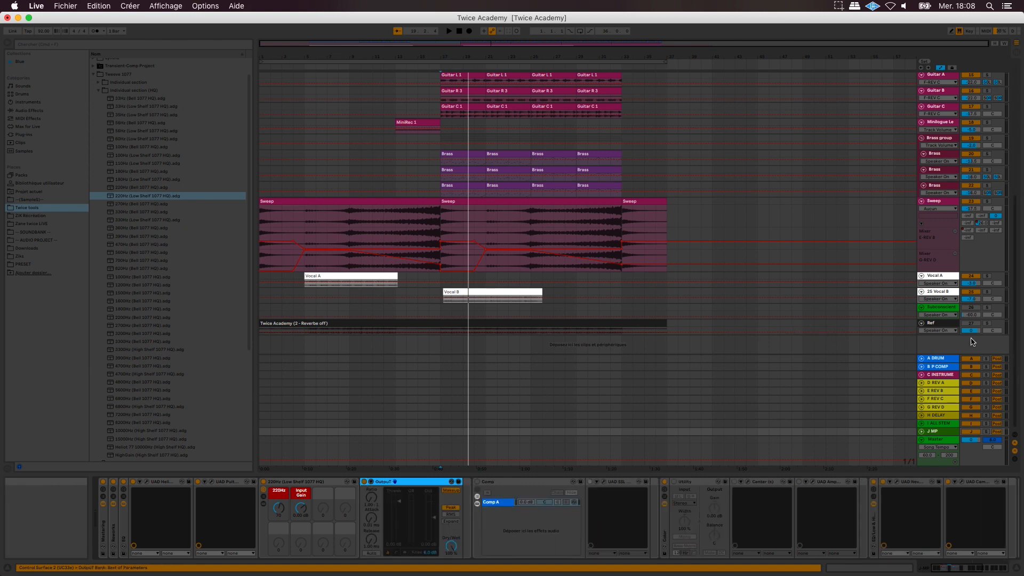
click(946, 432)
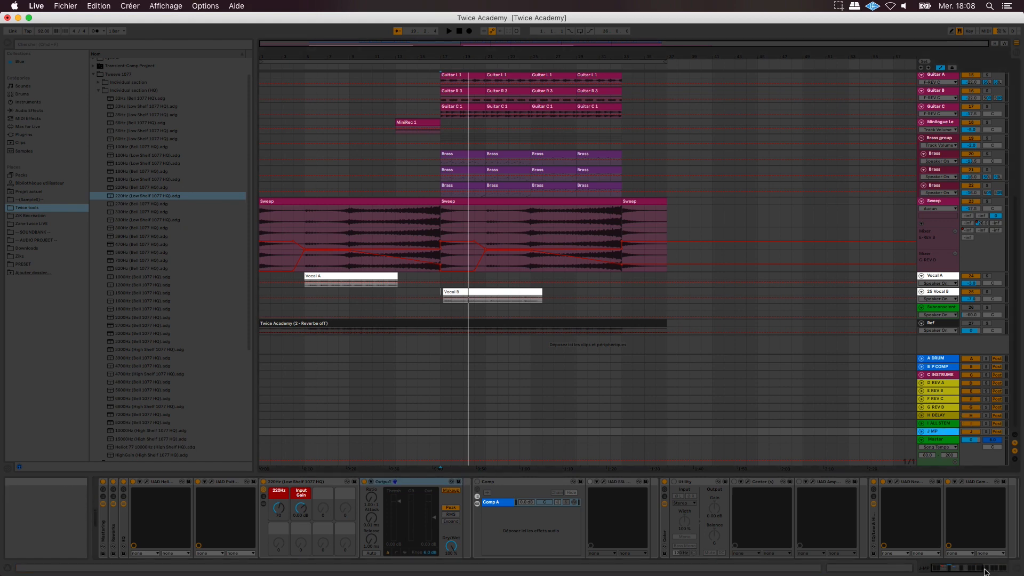
Open Tonal Balance Control on the J MP track and play the song to compare its curve with the EDM target.
scroll(847, 486, right, 10)
click(845, 483)
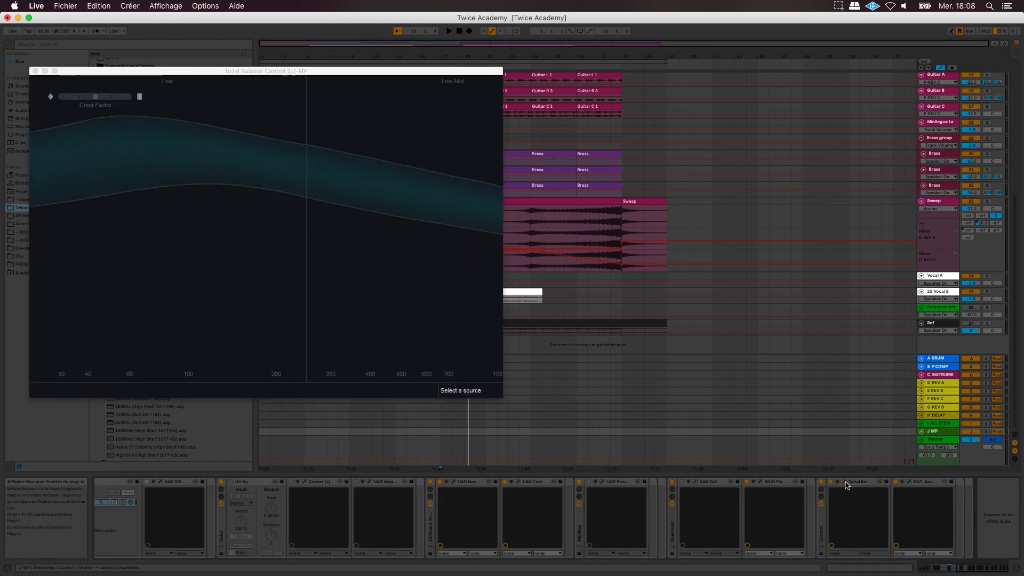
key(space)
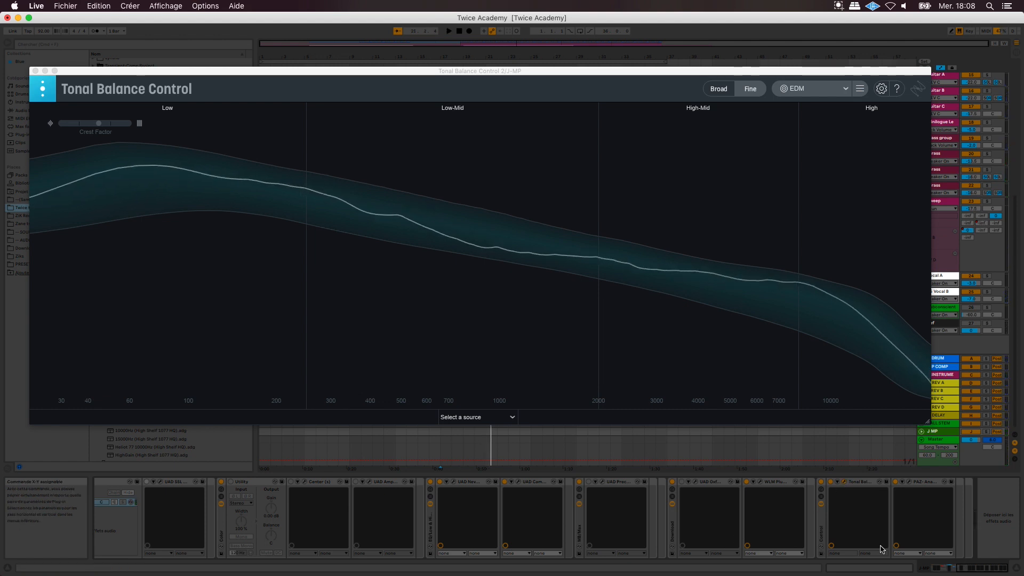
In the UAD Cambridge EQ on the J MP track, set the HF band to 10 kHz with a 2 dB gain and close it.
click(947, 570)
drag(947, 569, 955, 573)
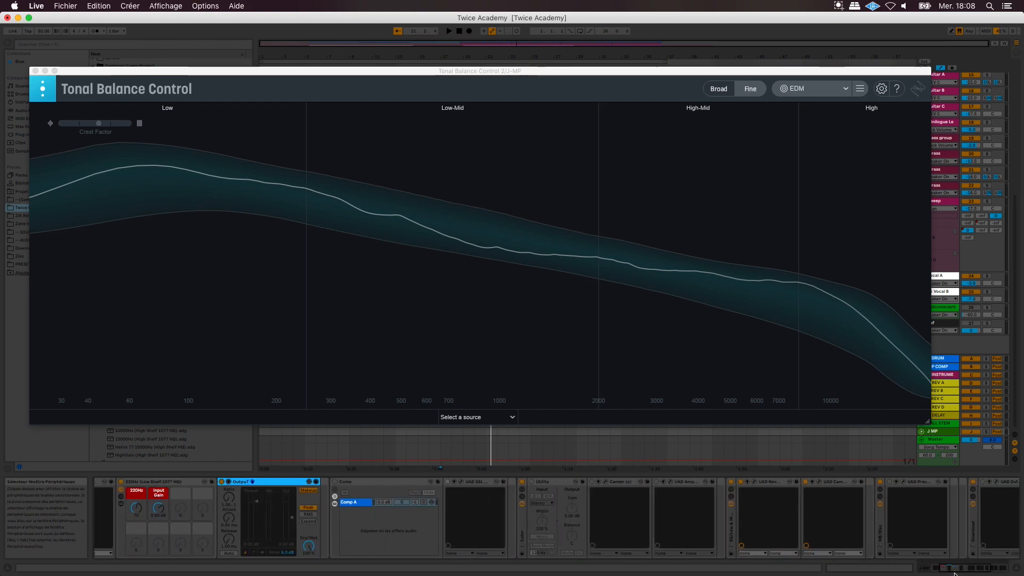
click(819, 482)
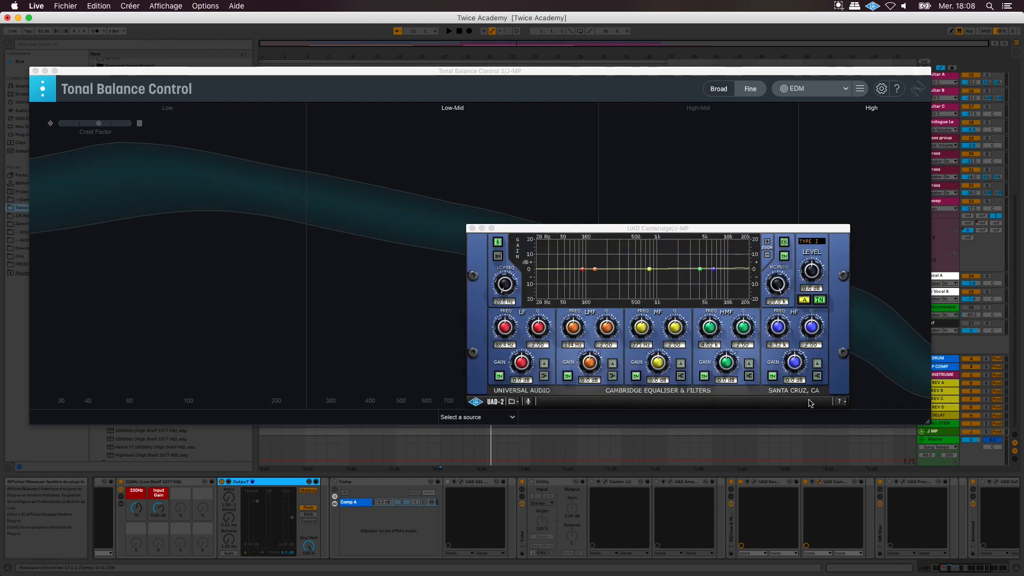
click(777, 345)
text(1)
text(0.0)
key(Return)
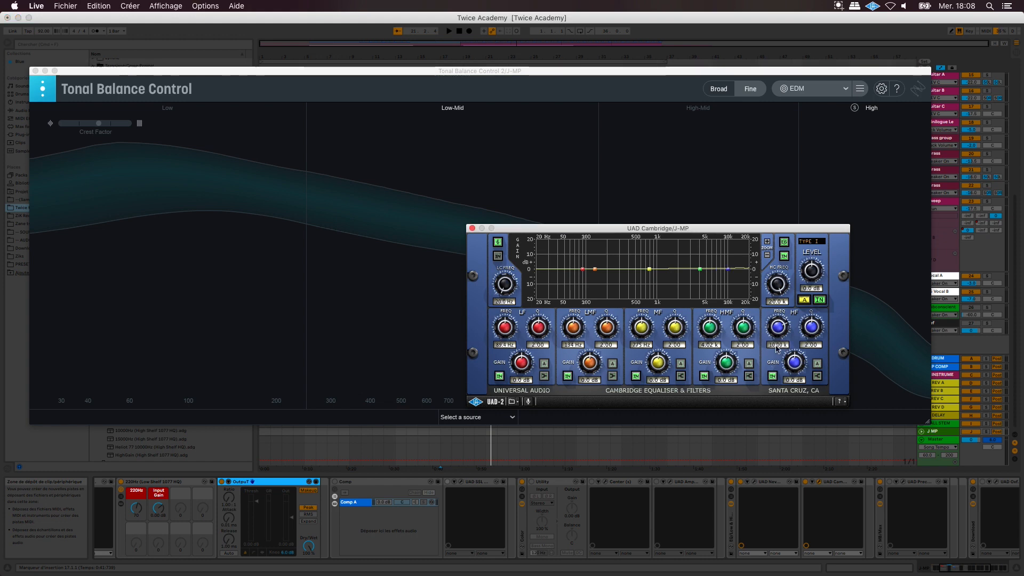
click(794, 380)
text(2)
key(Return)
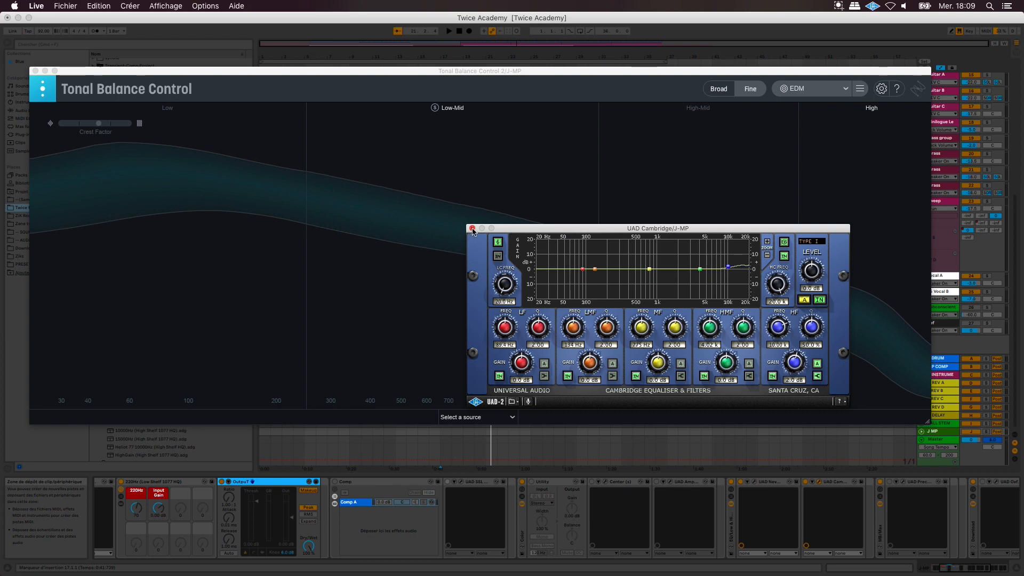
click(472, 228)
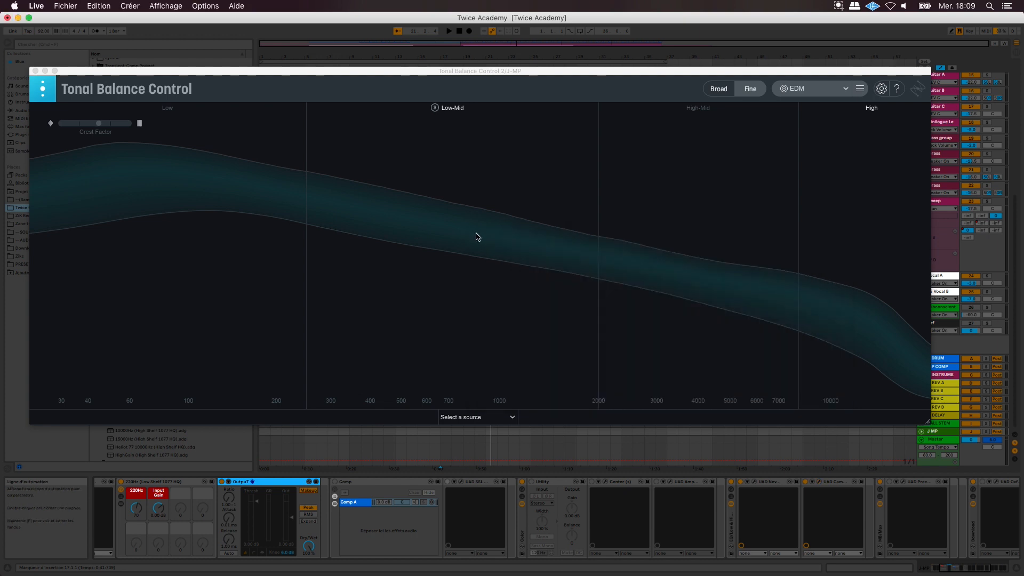
Replay the song to check the effect of the Cambridge high-frequency boost against the EDM target, and stop playback.
key(space)
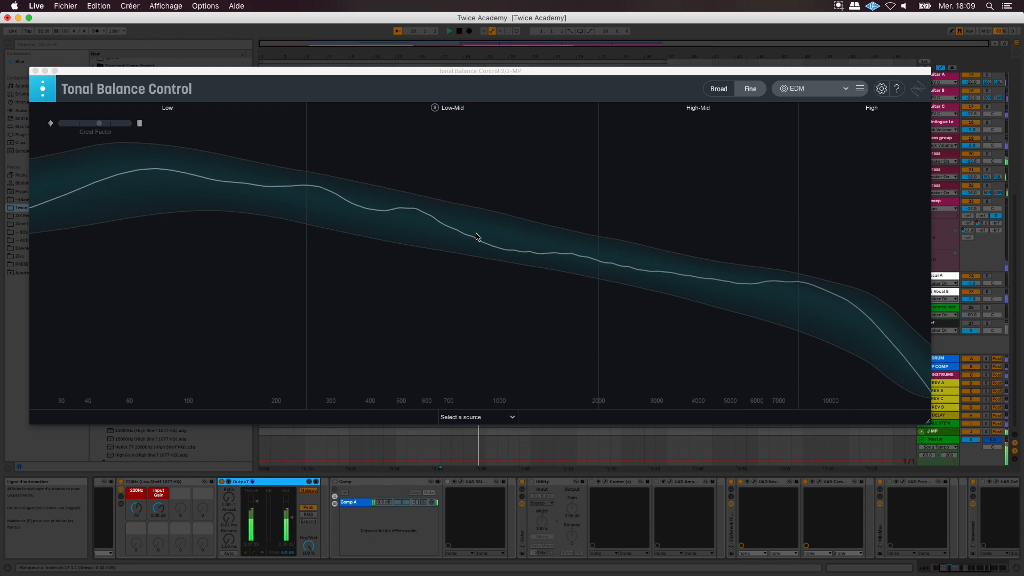
key(space)
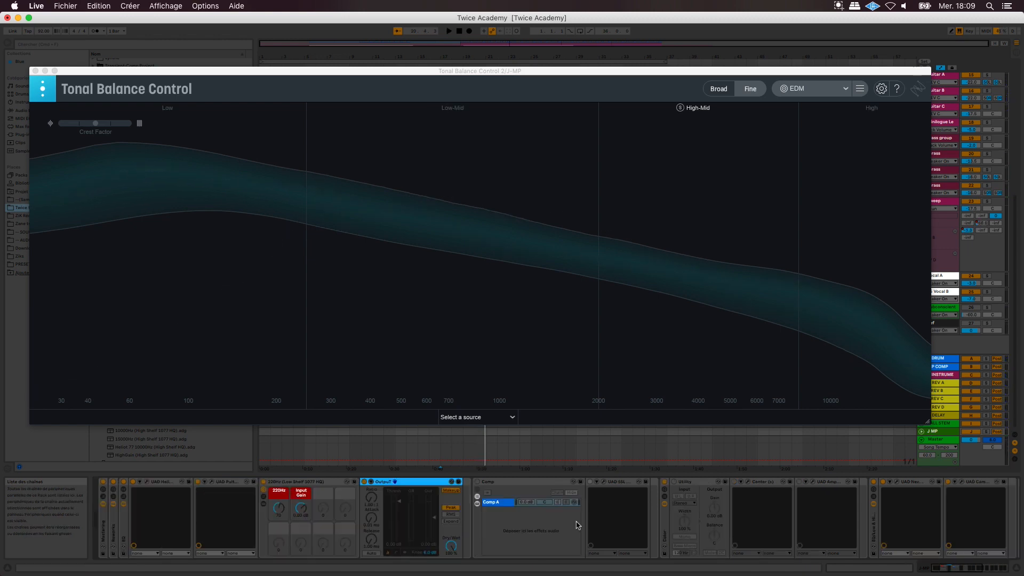